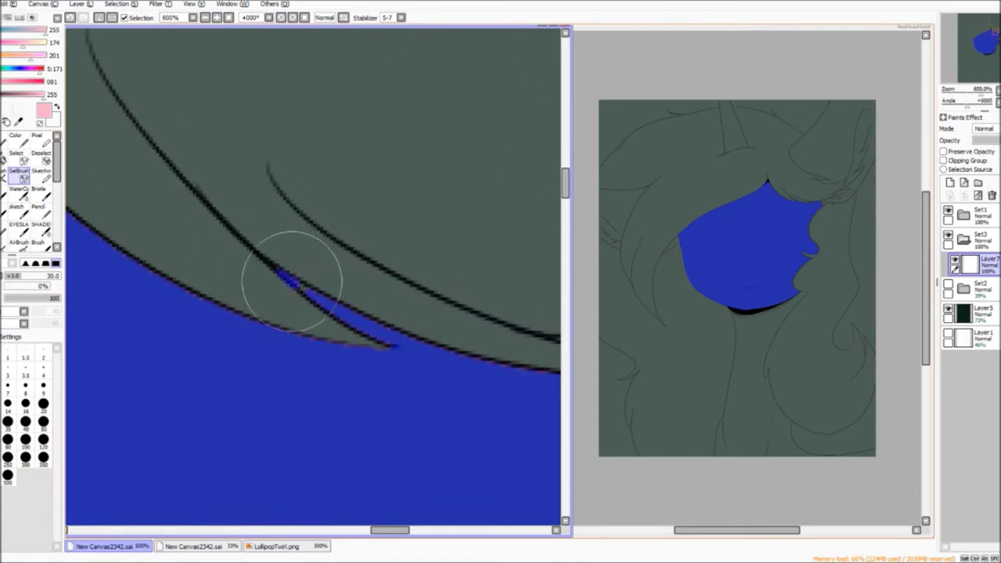
# Add the large ear to the skin selection and brush in the unselected gaps along its fur lines.
pyautogui.scroll(3, 313, 235)
pyautogui.press('s')
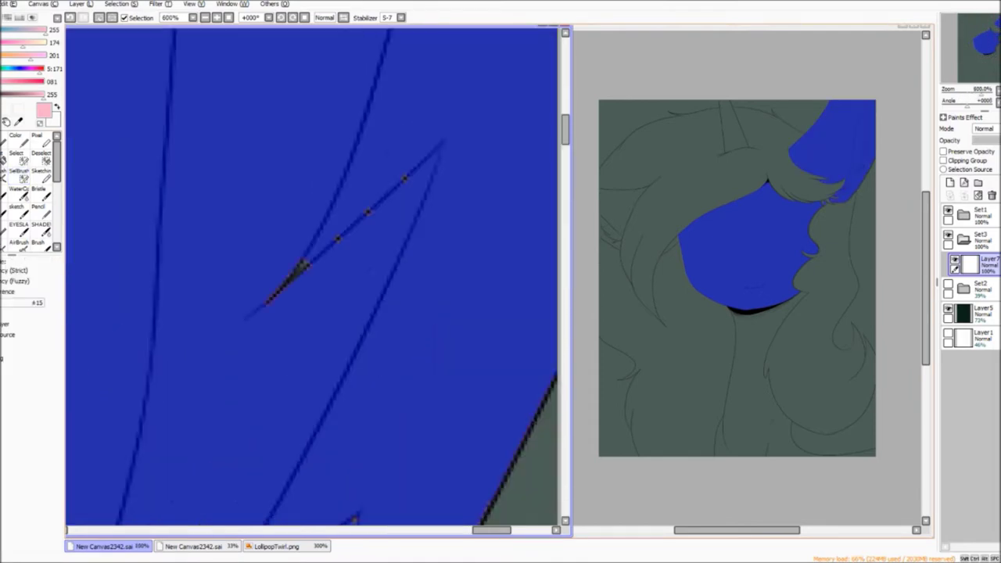
pyautogui.scroll(-1, 344, 239)
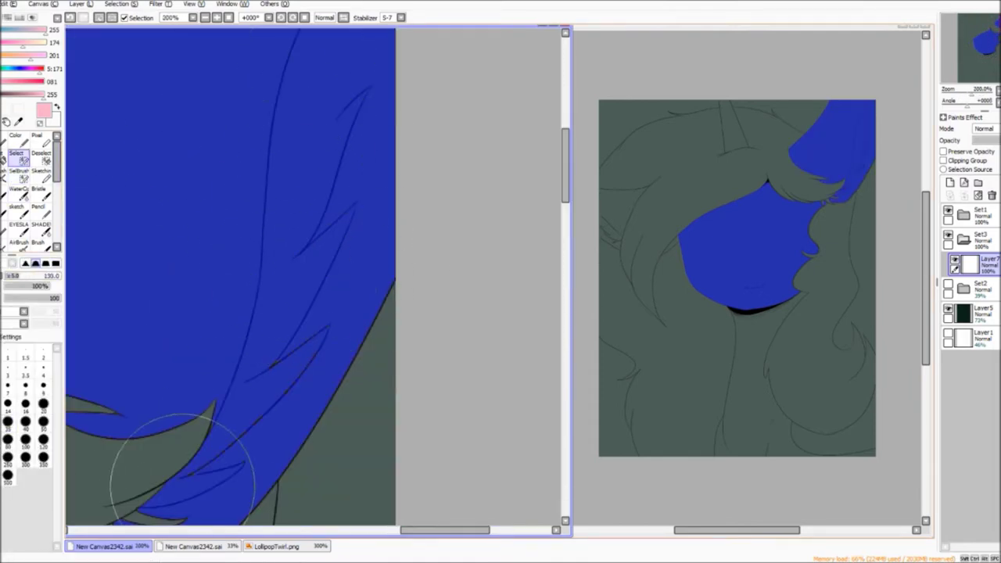
pyautogui.press('b')
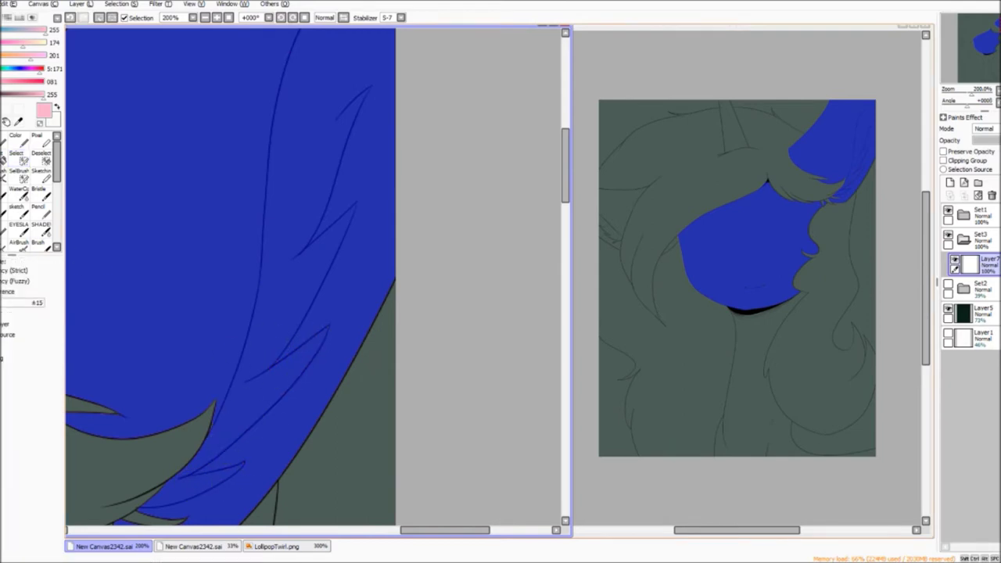
# Add the small ear on the far side, including its inner fur, to the skin selection and patch its gaps.
pyautogui.scroll(2, 268, 340)
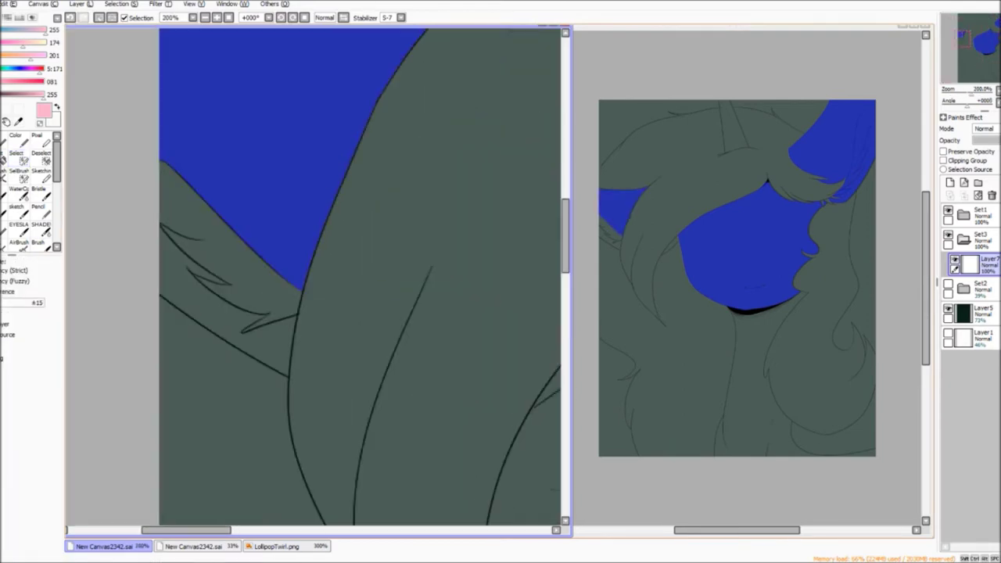
pyautogui.click(227, 258)
pyautogui.scroll(2, 227, 258)
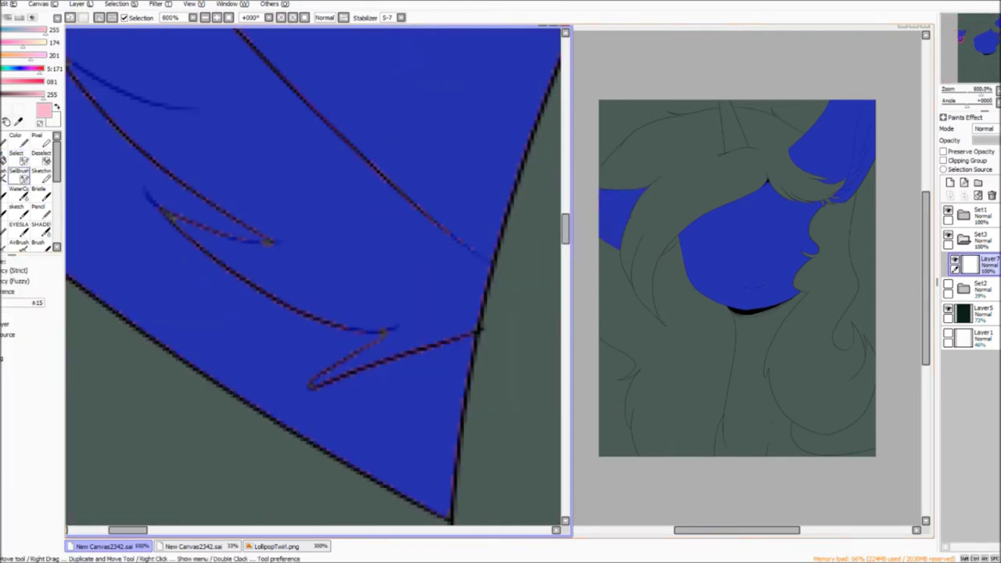
pyautogui.press('s')
pyautogui.scroll(-3, 391, 264)
pyautogui.press('b')
# Add the skin sliver between forelock and cheek, the horn and the neck to the selection.
pyautogui.scroll(3, 347, 240)
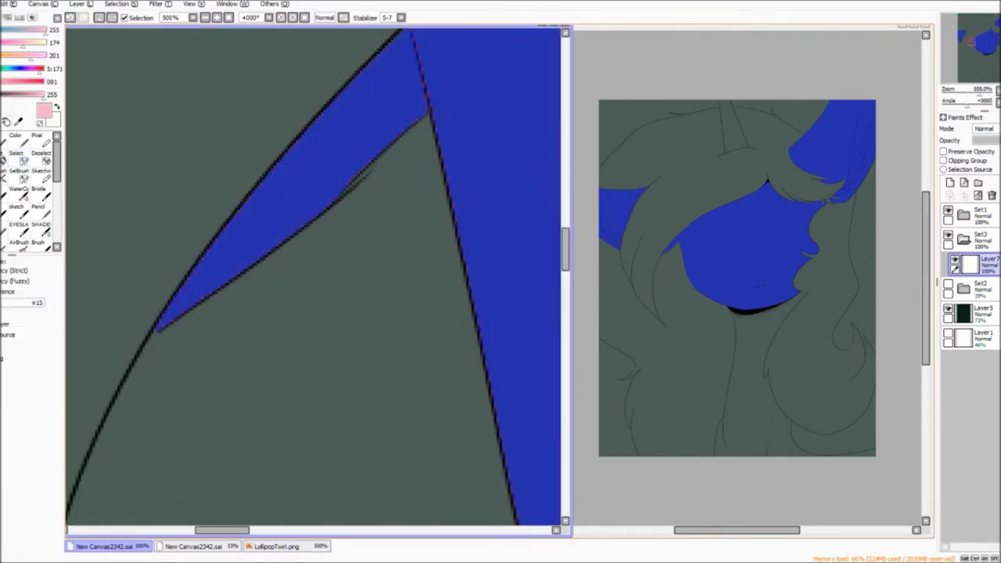
pyautogui.scroll(-5, 360, 235)
pyautogui.click(367, 125)
pyautogui.click(383, 414)
# Brush the unselected sketch lines and gaps beneath the chin into the selection.
pyautogui.scroll(6, 352, 368)
pyautogui.scroll(-1, 313, 280)
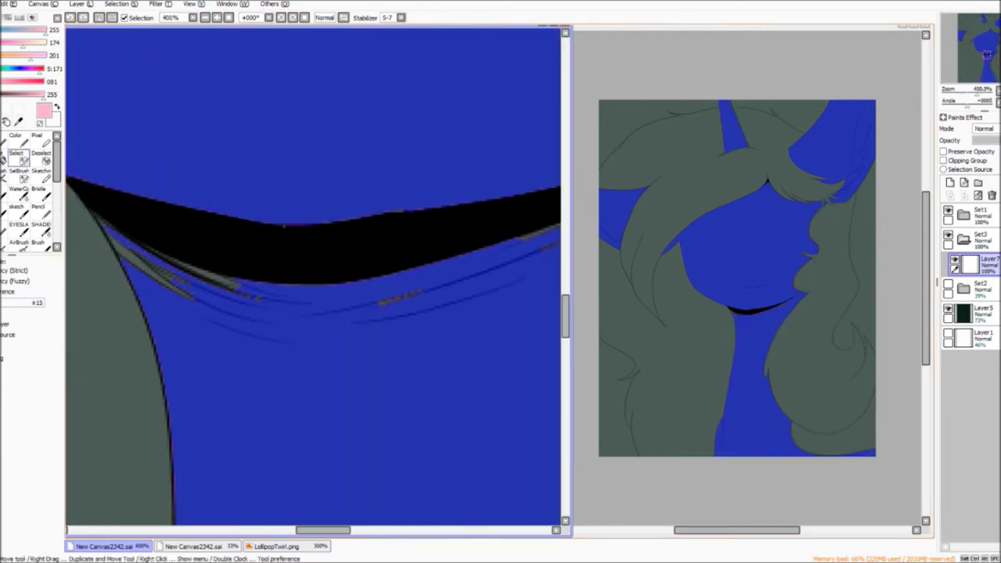
pyautogui.press('n')
pyautogui.moveTo(362, 264); pyautogui.dragTo(70, 195)
pyautogui.moveTo(548, 180); pyautogui.dragTo(309, 176)
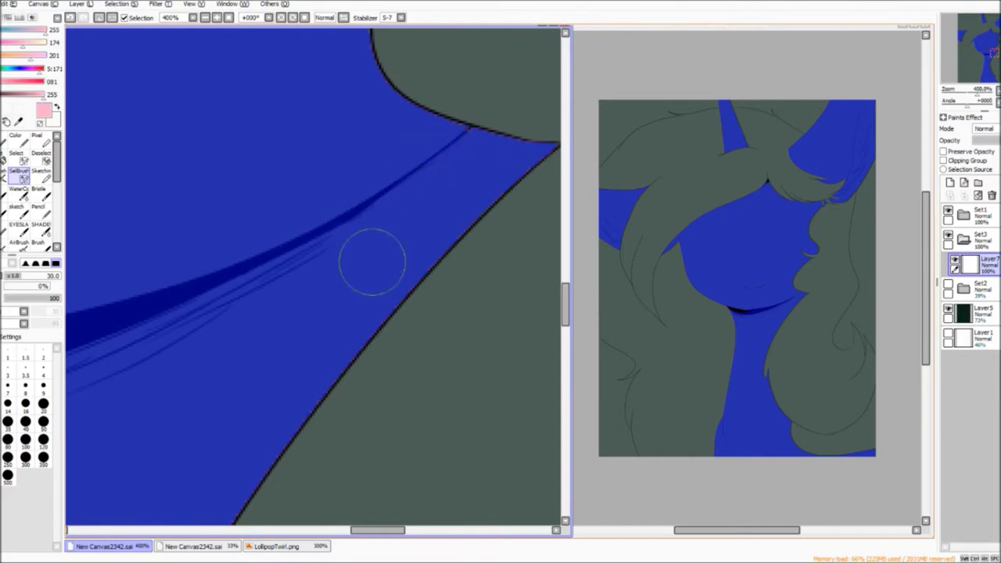
pyautogui.moveTo(372, 262); pyautogui.dragTo(246, 239)
# Extend the skin selection over the shoulder and wing area beneath the mane curl.
pyautogui.scroll(-5, 352, 172)
pyautogui.scroll(2, 485, 335)
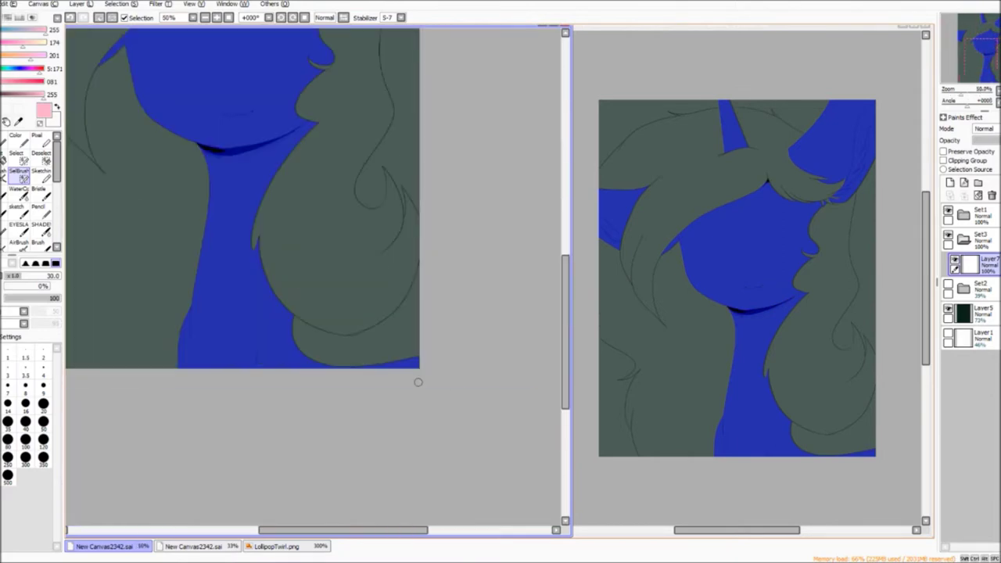
pyautogui.scroll(3, 418, 382)
pyautogui.moveTo(258, 297); pyautogui.dragTo(492, 217)
pyautogui.scroll(-3, 492, 216)
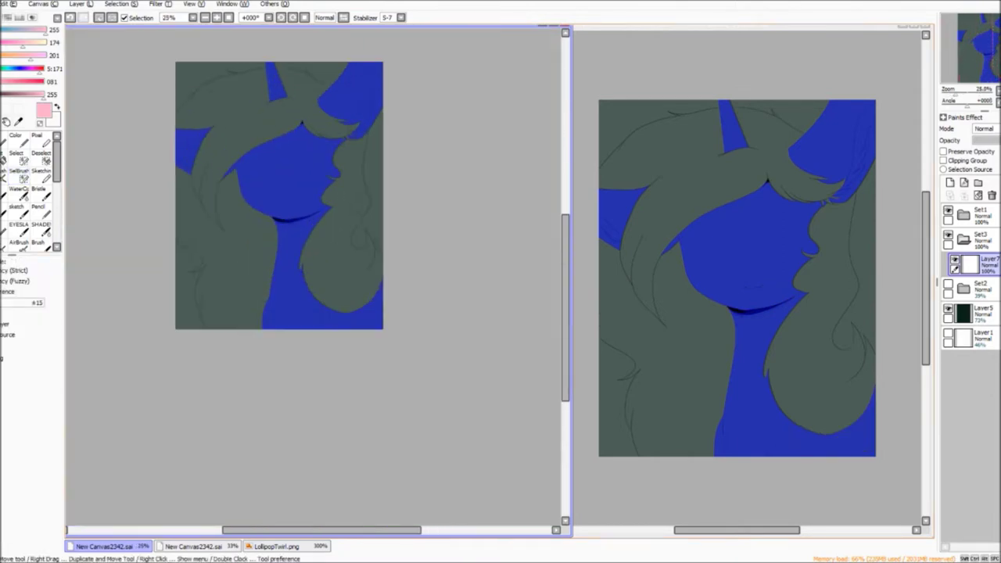
# Fill the selected face, ears, horn, neck and shoulder with flat pink.
pyautogui.scroll(3, 246, 156)
pyautogui.moveTo(245, 157); pyautogui.dragTo(386, 158)
pyautogui.scroll(-3, 386, 158)
pyautogui.scroll(4, 215, 161)
pyautogui.scroll(-4, 215, 161)
pyautogui.scroll(5, 212, 212)
pyautogui.scroll(-2, 191, 141)
# Create a layer clipped to the pink skin and paint a soft light purple tint on the horn's tip.
pyautogui.click(950, 182)
pyautogui.click(944, 160)
pyautogui.scroll(2, 212, 157)
pyautogui.moveTo(204, 117); pyautogui.dragTo(220, 119)
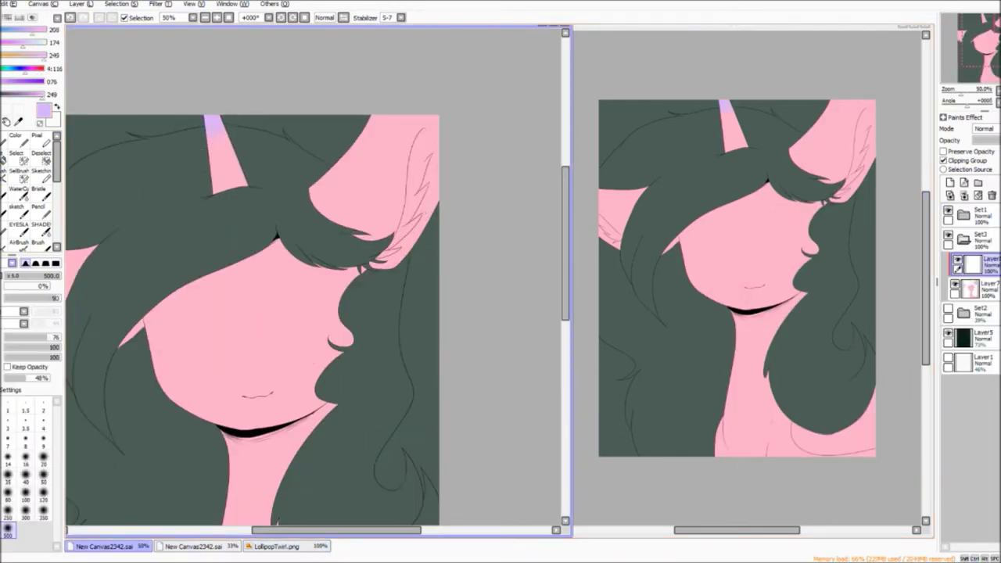
# Sample the mane's purple from the LollipopTwirl.png reference and select the upper mane and forelock on a new layer.
pyautogui.click(278, 546)
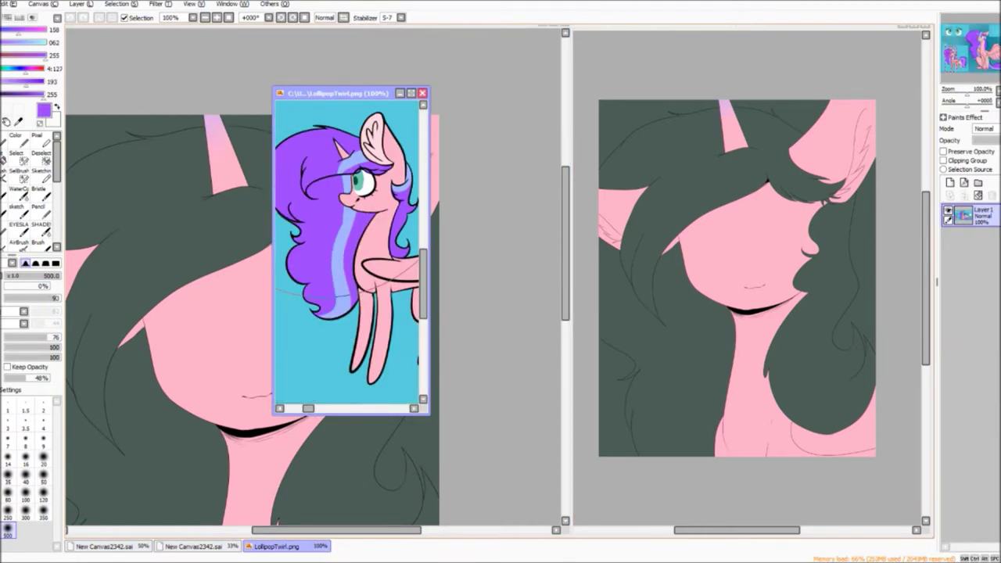
pyautogui.click(400, 93)
pyautogui.scroll(3, 335, 122)
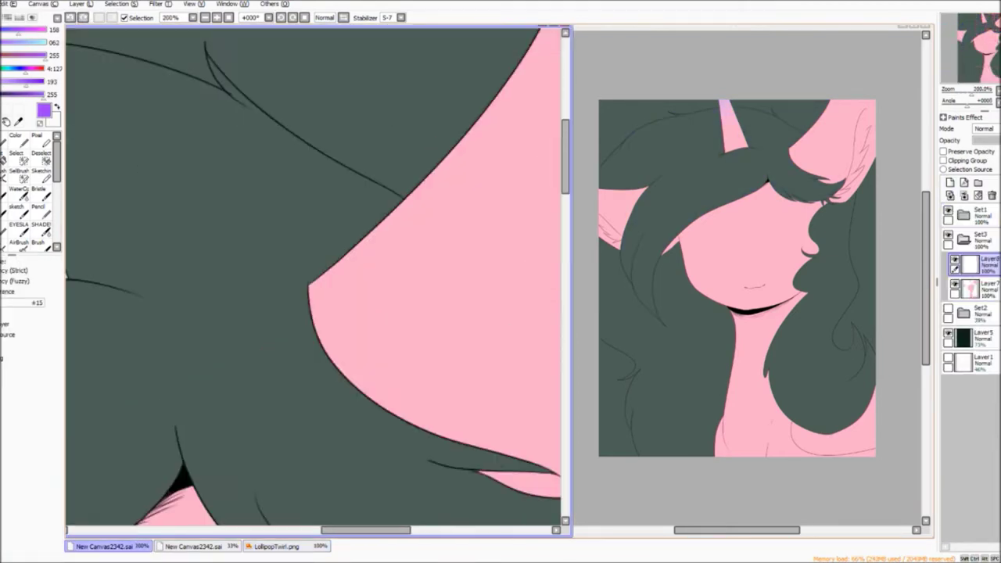
pyautogui.scroll(3, 212, 223)
pyautogui.click(226, 254)
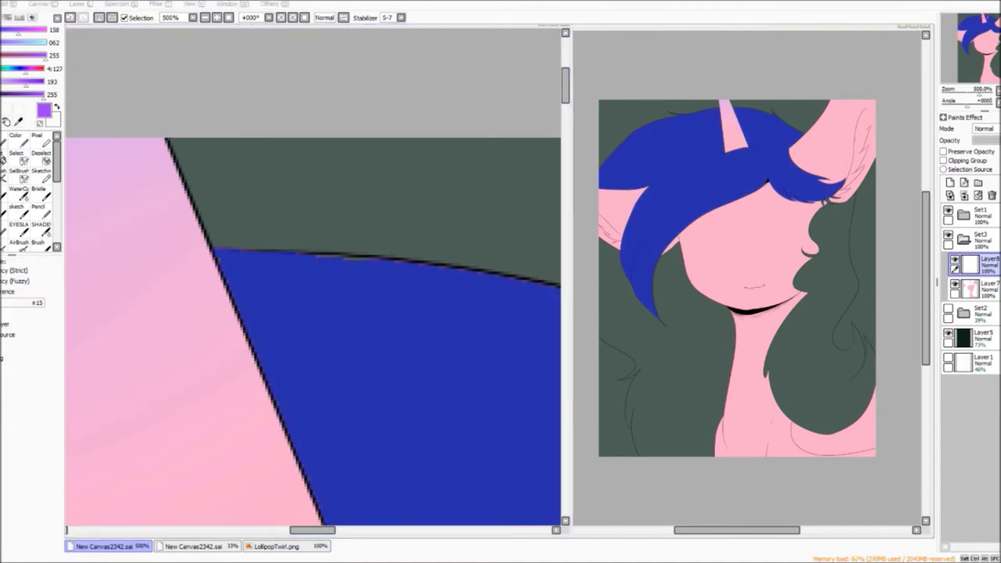
pyautogui.scroll(-3, 312, 278)
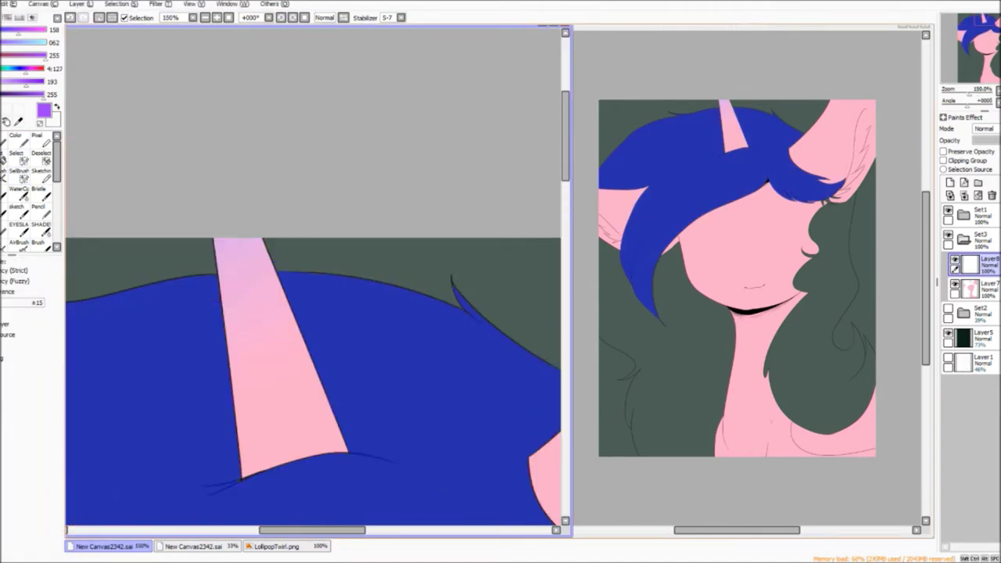
# Add the remaining lower mane sections on both sides of the neck to the selection.
pyautogui.scroll(-2, 313, 278)
pyautogui.click(89, 268)
pyautogui.scroll(4, 313, 277)
# Brush the missed strand tips and line gaps around the mane into the selection.
pyautogui.click(16, 189)
pyautogui.click(19, 170)
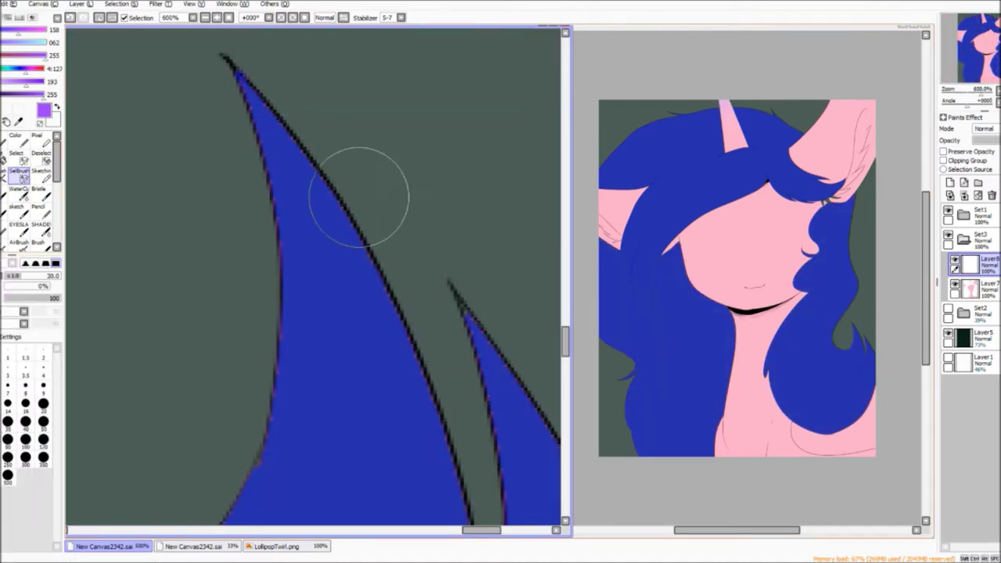
pyautogui.scroll(-2, 357, 196)
pyautogui.scroll(1, 253, 417)
pyautogui.scroll(-1, 310, 248)
pyautogui.scroll(-4, 310, 248)
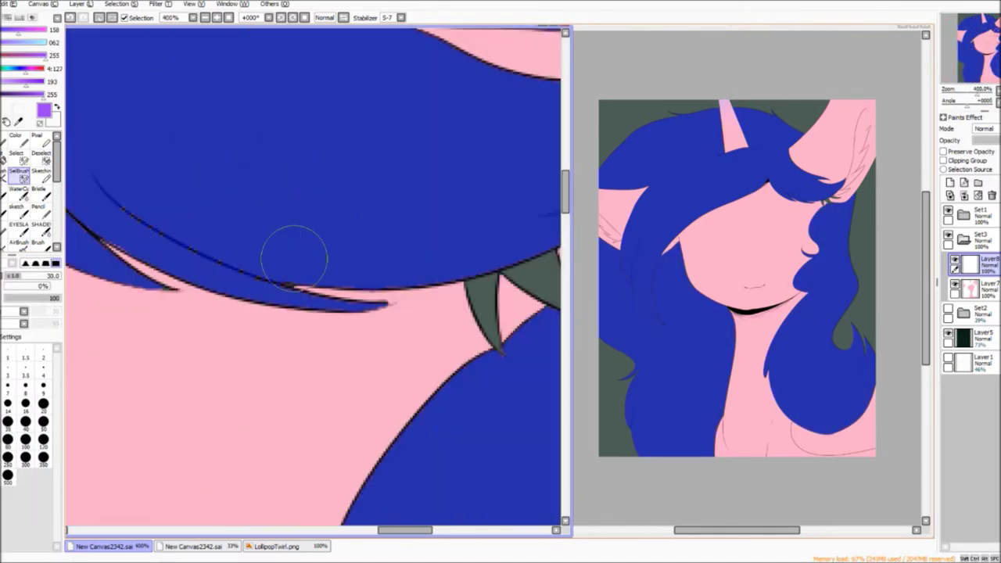
pyautogui.scroll(2, 346, 375)
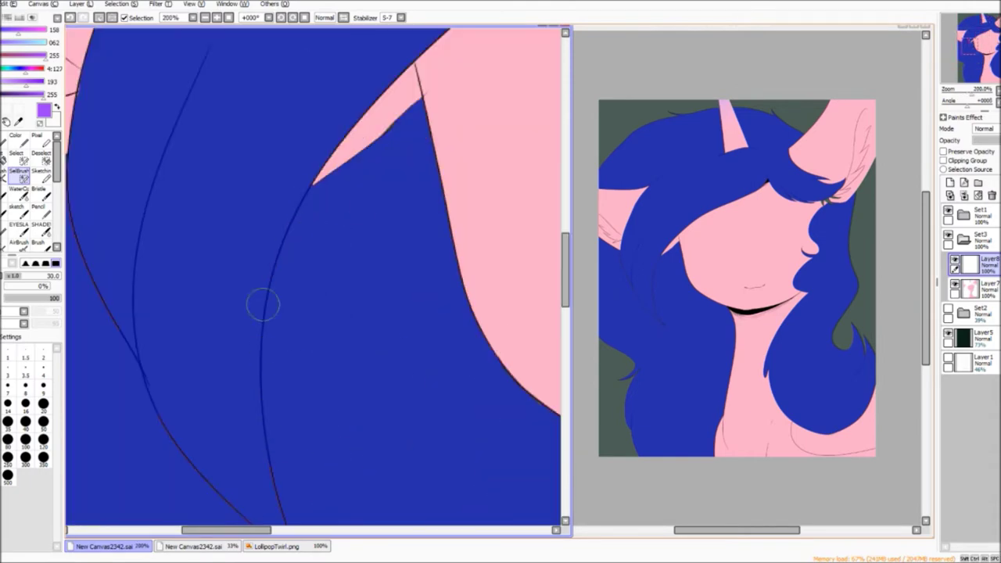
pyautogui.scroll(5, 152, 268)
pyautogui.scroll(2, 266, 163)
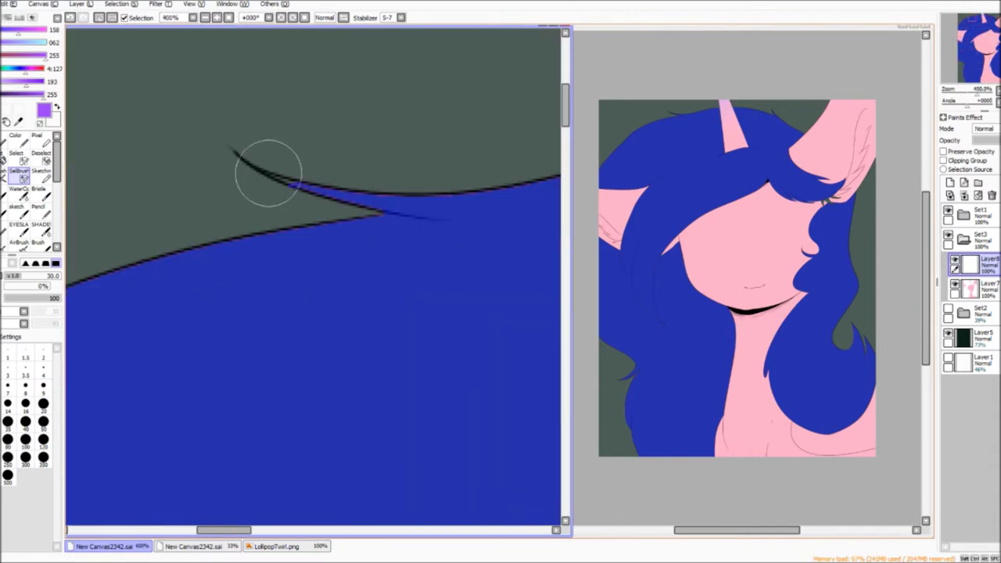
pyautogui.scroll(-2, 362, 183)
pyautogui.scroll(2, 496, 201)
pyautogui.scroll(-6, 159, 429)
pyautogui.scroll(8, 158, 429)
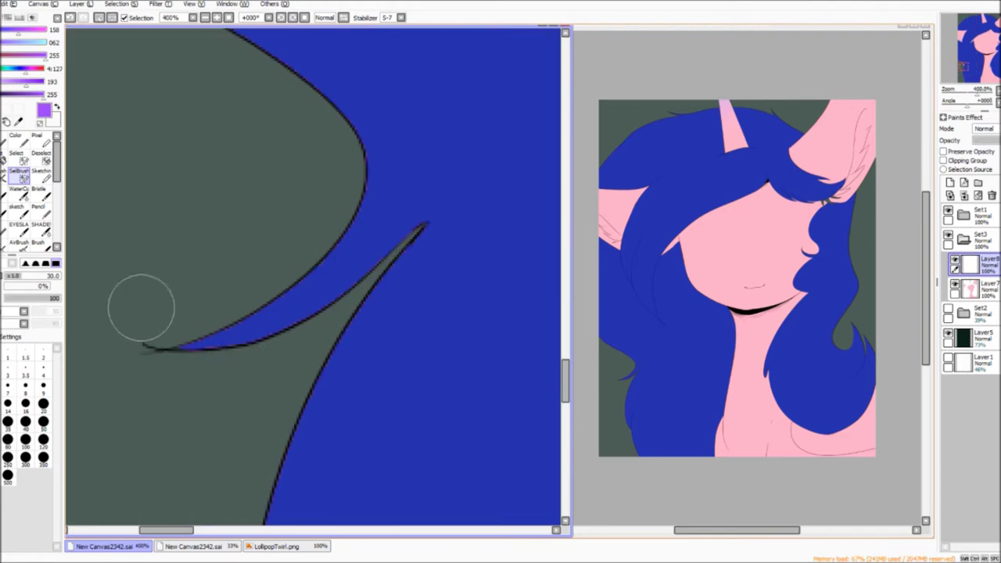
pyautogui.scroll(-9, 269, 203)
# Fill the selected mane with the sampled purple and clear the selection.
pyautogui.press('b')
pyautogui.moveTo(270, 203)
pyautogui.mouseDown()
pyautogui.moveTo(363, 110)
pyautogui.moveTo(368, 152)
pyautogui.mouseUp()
pyautogui.scroll(5, 368, 152)
pyautogui.scroll(-3, 320, 282)
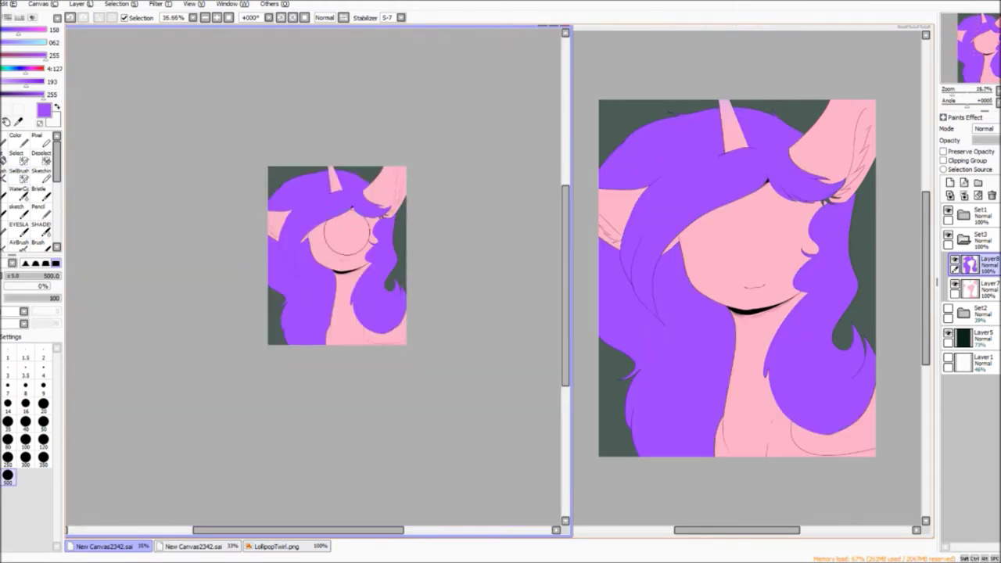
pyautogui.scroll(1, 319, 282)
pyautogui.hotkey('ctrl', 'd')
# Add a layer above the mane and paint the uncolored fur tufts below the large ear pink on the skin layer.
pyautogui.click(950, 183)
pyautogui.scroll(3, 479, 178)
pyautogui.click(970, 313)
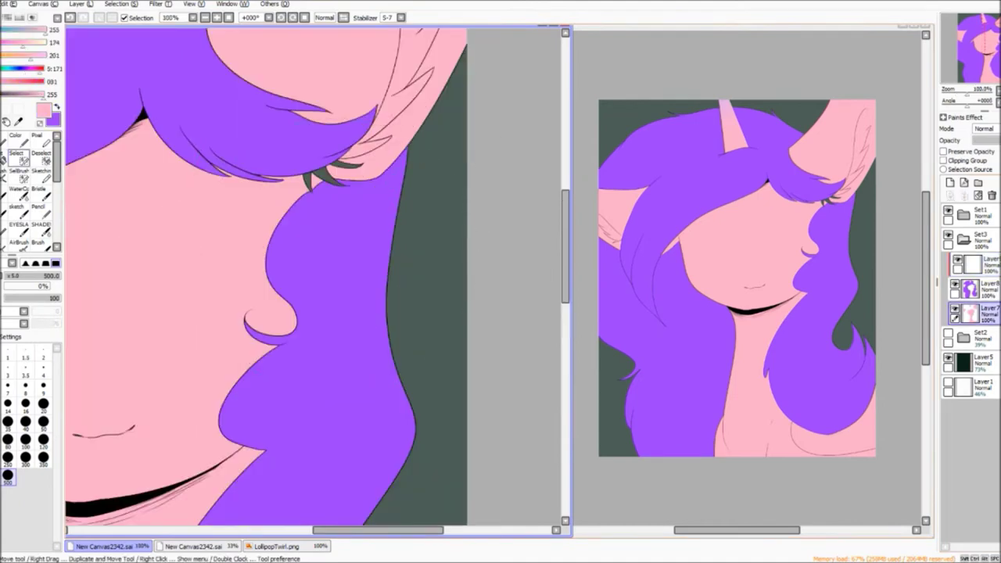
pyautogui.scroll(3, 160, 176)
pyautogui.moveTo(227, 145); pyautogui.dragTo(270, 199)
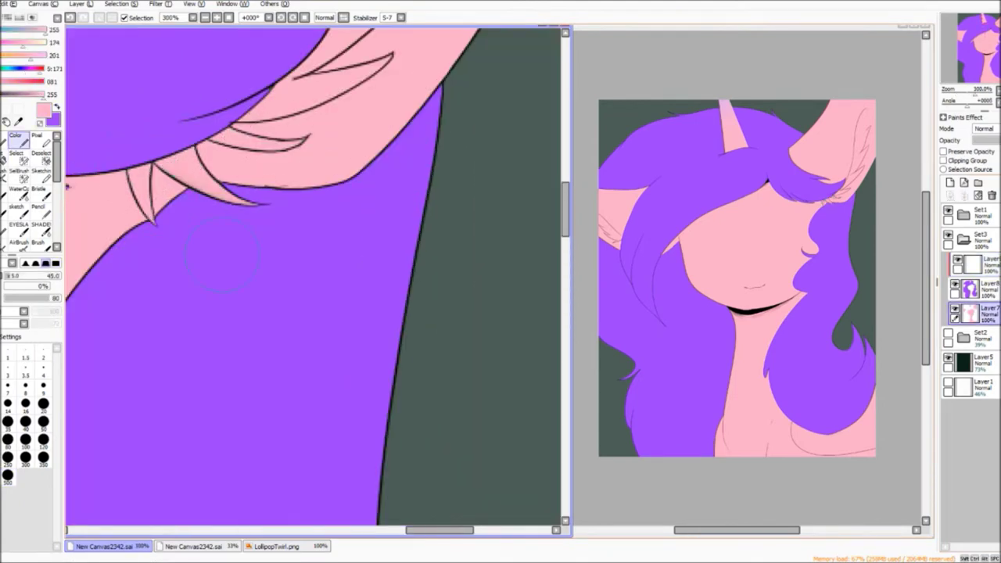
# Sample the light blue streak color from the LollipopTwirl.png reference and activate the clipped layer above the mane.
pyautogui.scroll(-6, 222, 252)
pyautogui.hotkey('ctrl', 'Tab')
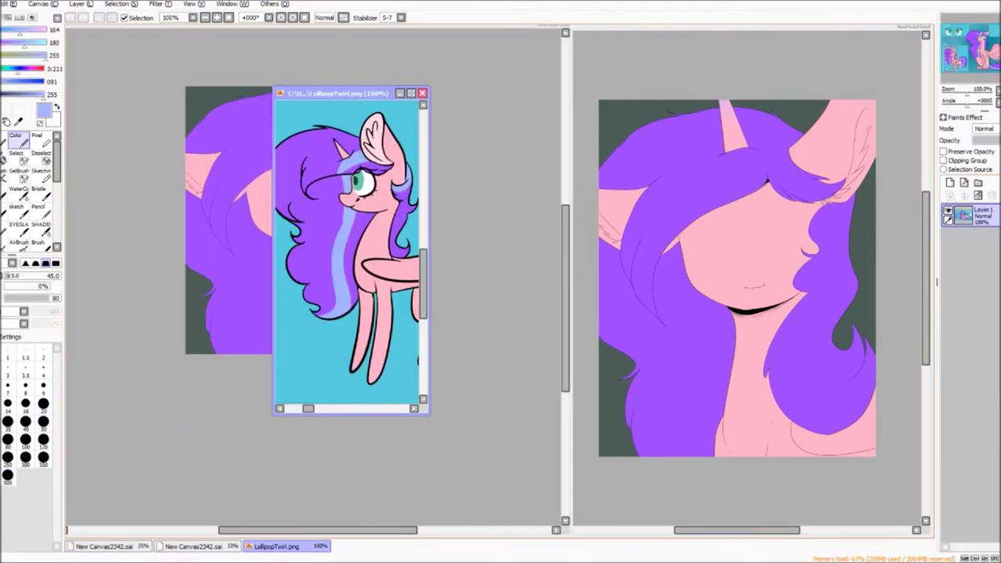
pyautogui.hotkey('ctrl', 'Tab')
pyautogui.click(969, 264)
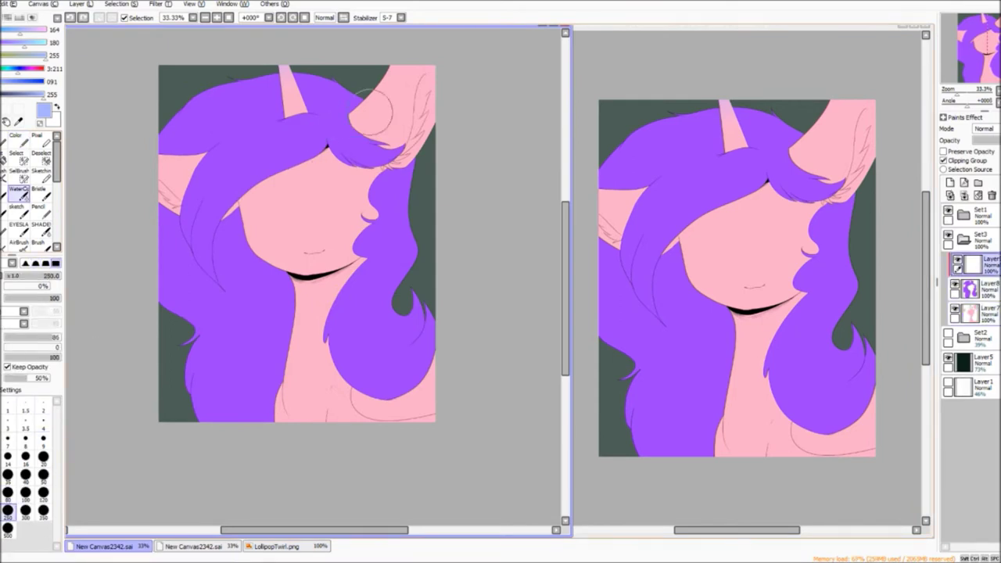
pyautogui.moveTo(351, 111); pyautogui.dragTo(287, 138)
pyautogui.hotkey('ctrl', 'Tab')
pyautogui.hotkey('ctrl', 'Tab')
pyautogui.hotkey('ctrl', 'Tab')
pyautogui.moveTo(244, 205)
pyautogui.mouseDown()
pyautogui.moveTo(321, 116)
pyautogui.moveTo(239, 188)
pyautogui.moveTo(329, 131)
pyautogui.mouseUp()
pyautogui.click(977, 195)
# Paint light blue streaks on the mane beside the neck, under the large ear and across the forelock.
pyautogui.moveTo(266, 254)
pyautogui.mouseDown()
pyautogui.moveTo(239, 454)
pyautogui.moveTo(273, 328)
pyautogui.moveTo(254, 238)
pyautogui.mouseUp()
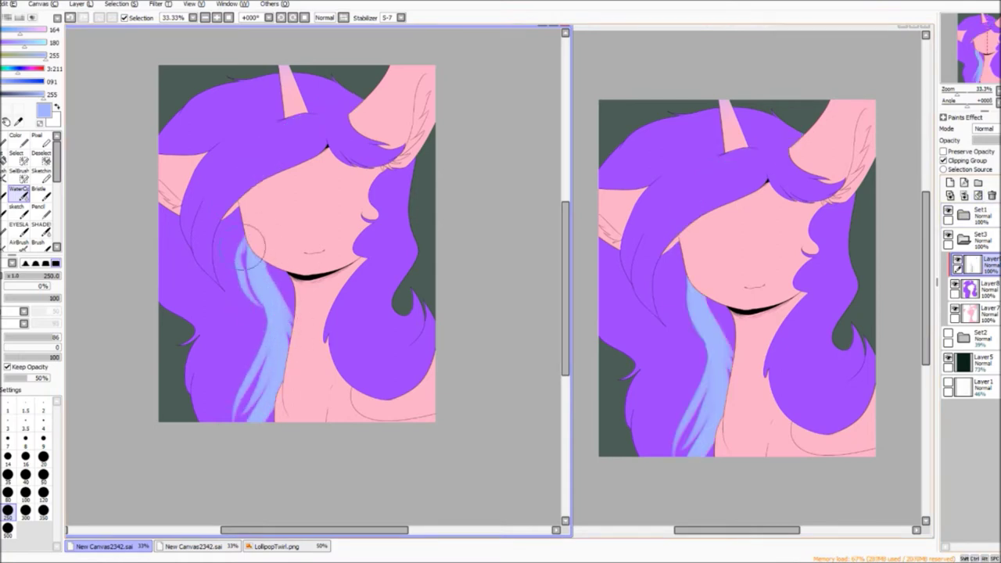
pyautogui.moveTo(406, 172)
pyautogui.mouseDown()
pyautogui.moveTo(365, 191)
pyautogui.moveTo(387, 196)
pyautogui.moveTo(368, 210)
pyautogui.mouseUp()
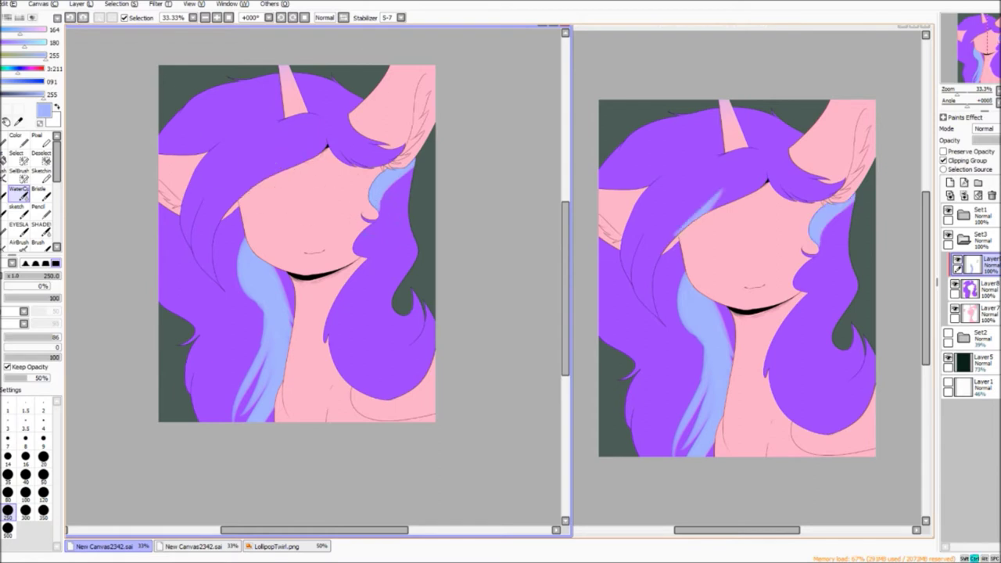
pyautogui.moveTo(356, 100); pyautogui.dragTo(236, 179)
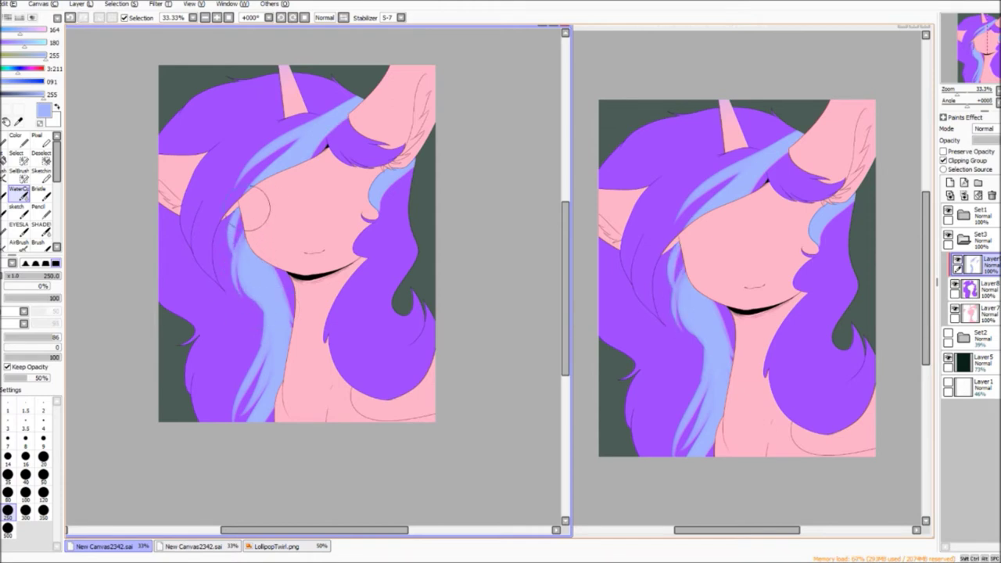
# Refine the light blue strands beside the neck and merge the streak layer into the mane layer.
pyautogui.scroll(-2, 267, 338)
pyautogui.scroll(3, 445, 345)
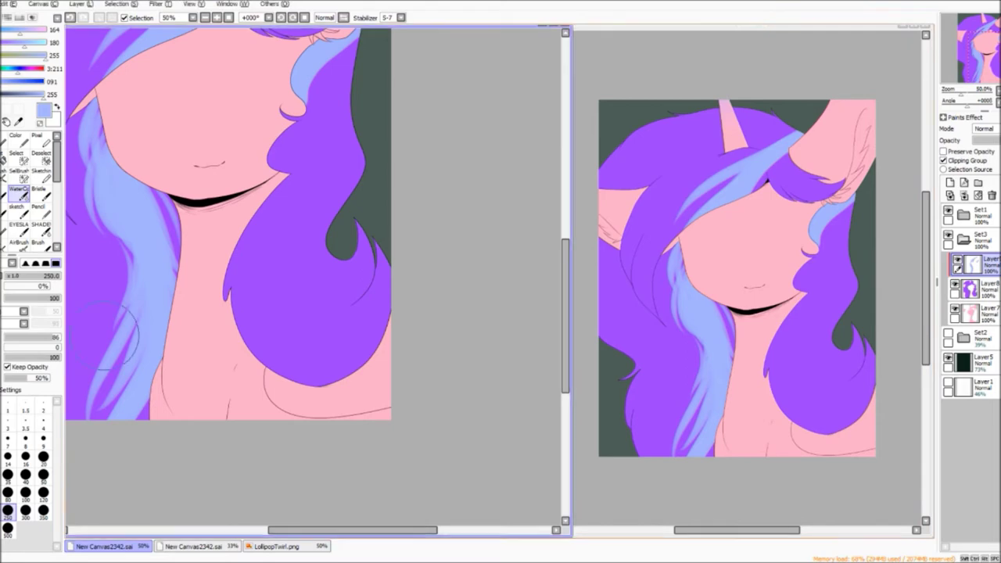
pyautogui.scroll(-4, 227, 224)
pyautogui.scroll(4, 313, 281)
pyautogui.scroll(-1, 312, 281)
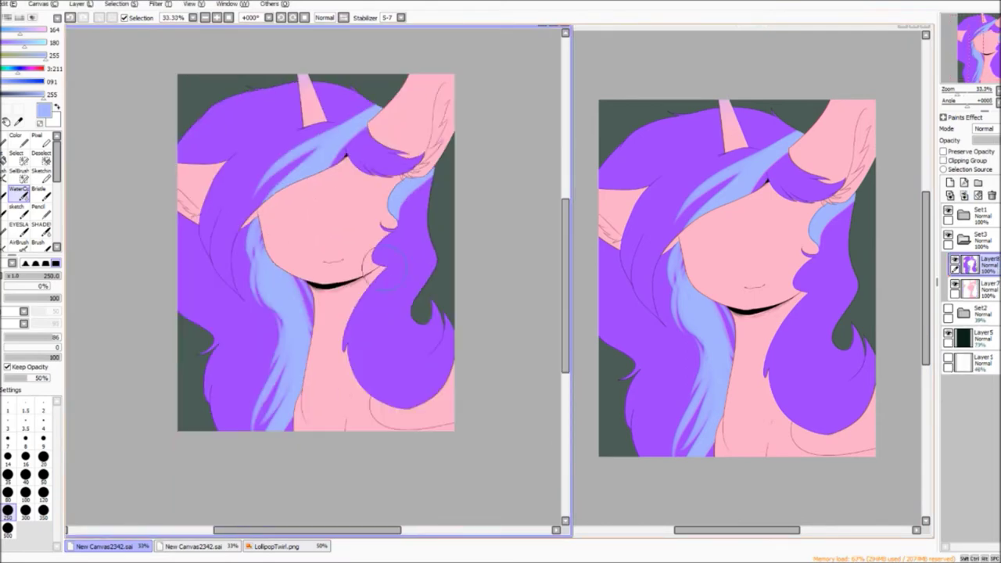
# Collapse the Set3 folder and create a new layer clipped to it.
pyautogui.scroll(-3, 313, 282)
pyautogui.scroll(3, 313, 281)
pyautogui.click(974, 216)
pyautogui.click(948, 260)
pyautogui.click(947, 259)
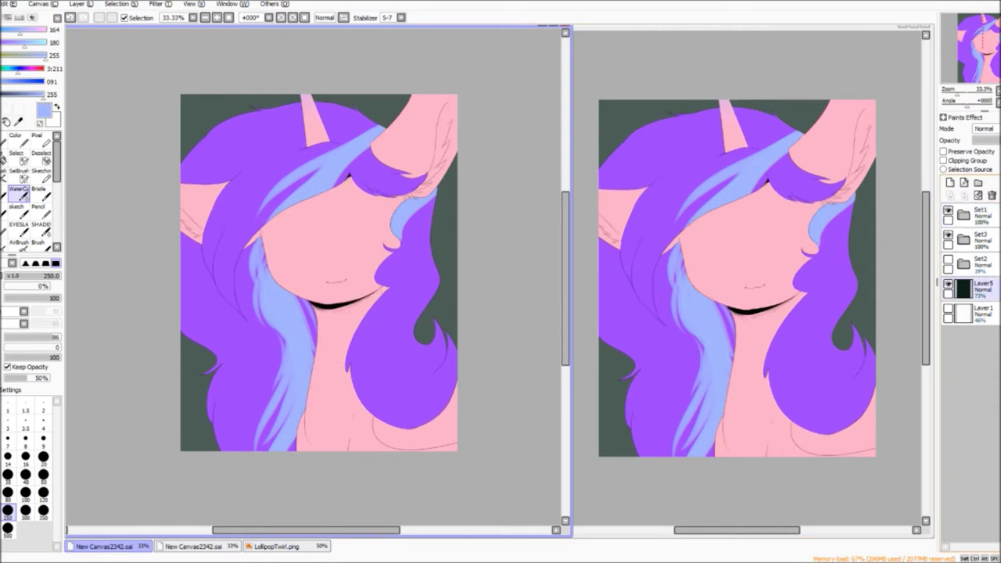
pyautogui.hotkey('ctrl', 'shift', 'n')
# Cover the clipped layer with black and set it to Shade mode at 52% opacity.
pyautogui.press('b')
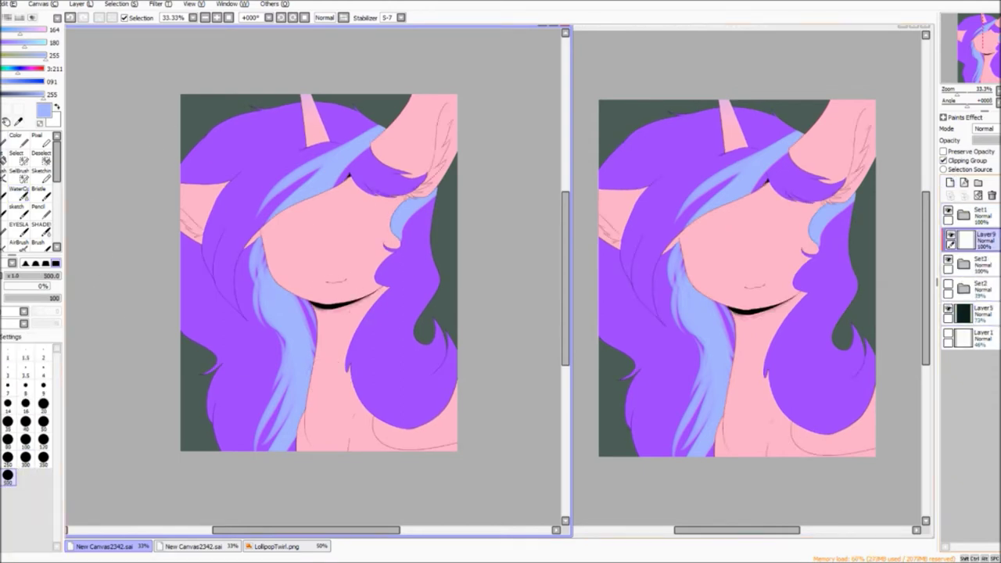
pyautogui.moveTo(203, 132)
pyautogui.mouseDown()
pyautogui.moveTo(245, 94)
pyautogui.moveTo(146, 357)
pyautogui.moveTo(321, 500)
pyautogui.moveTo(234, 438)
pyautogui.mouseUp()
pyautogui.click(983, 128)
pyautogui.click(984, 184)
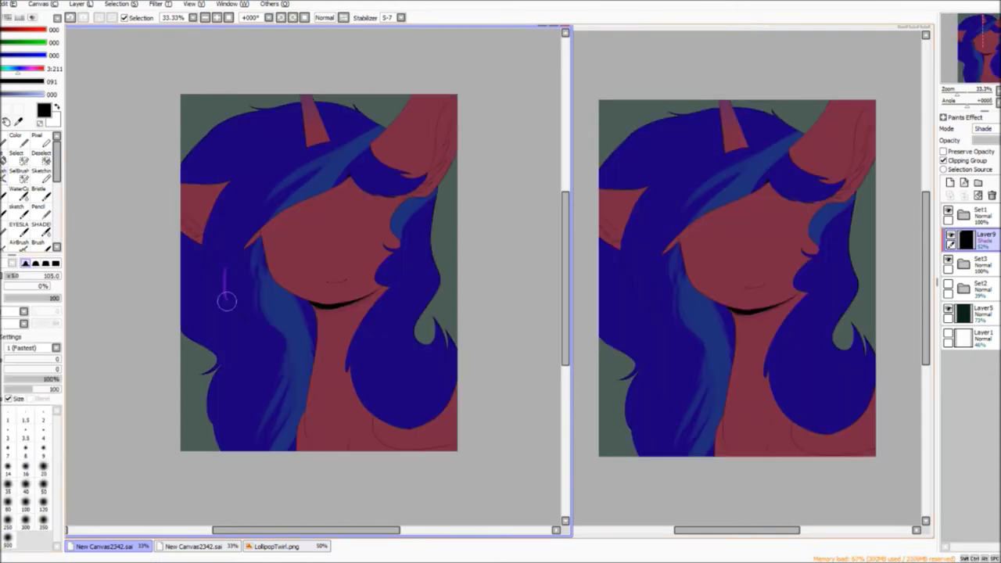
# Erase soft lit areas from the shading layer over the mane, ears, muzzle, neck and shoulder.
pyautogui.moveTo(226, 297)
pyautogui.mouseDown()
pyautogui.moveTo(282, 188)
pyautogui.moveTo(344, 148)
pyautogui.moveTo(331, 101)
pyautogui.moveTo(458, 138)
pyautogui.moveTo(407, 188)
pyautogui.moveTo(325, 234)
pyautogui.moveTo(328, 219)
pyautogui.moveTo(333, 250)
pyautogui.moveTo(281, 266)
pyautogui.moveTo(297, 281)
pyautogui.moveTo(376, 258)
pyautogui.moveTo(340, 297)
pyautogui.moveTo(318, 285)
pyautogui.mouseUp()
pyautogui.hotkey('ctrl', 'z')
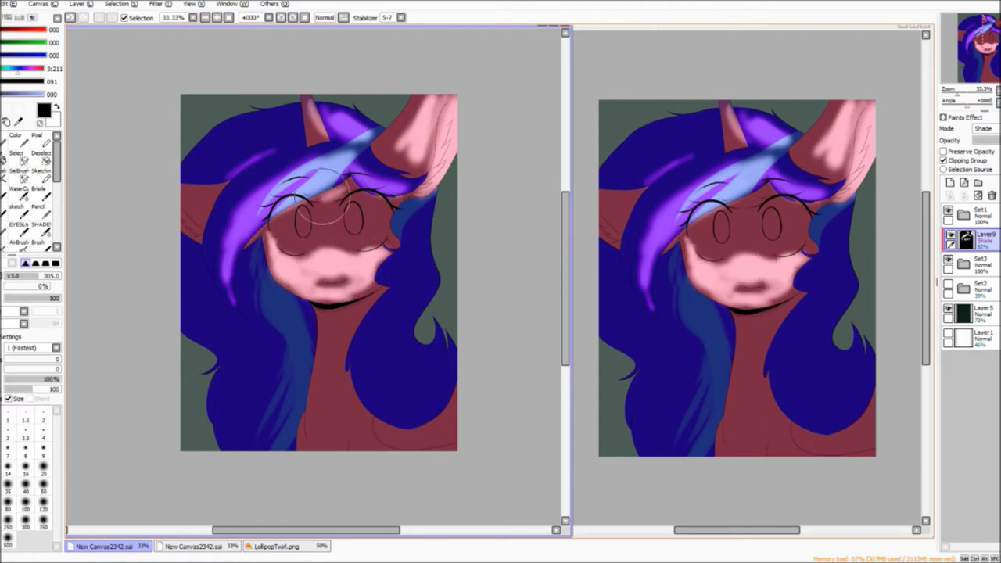
pyautogui.moveTo(313, 273)
pyautogui.mouseDown()
pyautogui.moveTo(324, 414)
pyautogui.moveTo(425, 412)
pyautogui.moveTo(391, 328)
pyautogui.moveTo(406, 235)
pyautogui.mouseUp()
pyautogui.moveTo(198, 418)
pyautogui.mouseDown()
pyautogui.moveTo(219, 250)
pyautogui.moveTo(196, 213)
pyautogui.mouseUp()
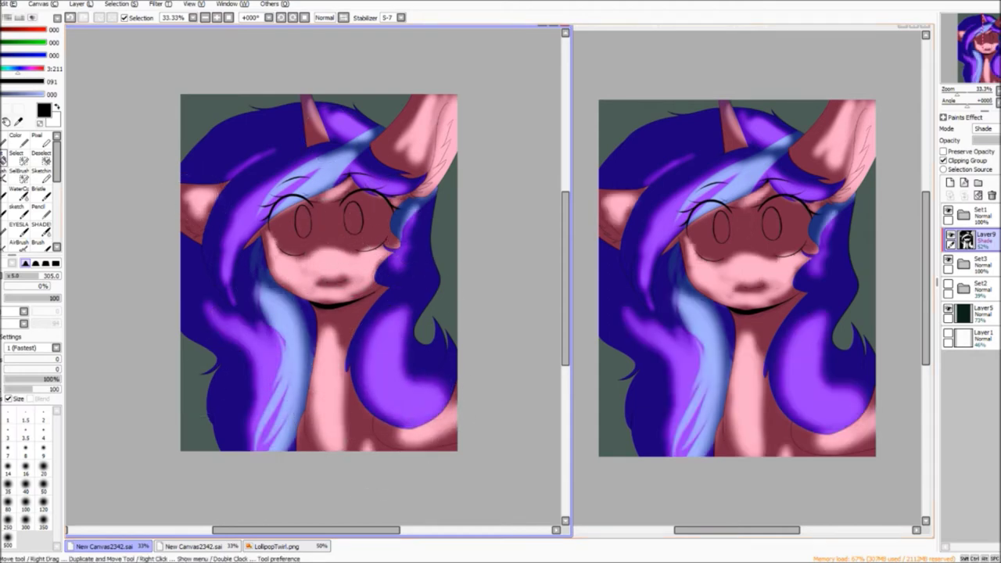
# Blend the hard shading edges on the mane, face, ears, neck and shoulder using a soft size 250 brush.
pyautogui.press('b')
pyautogui.moveTo(241, 193)
pyautogui.mouseDown()
pyautogui.moveTo(274, 162)
pyautogui.moveTo(361, 148)
pyautogui.moveTo(255, 247)
pyautogui.moveTo(294, 239)
pyautogui.mouseUp()
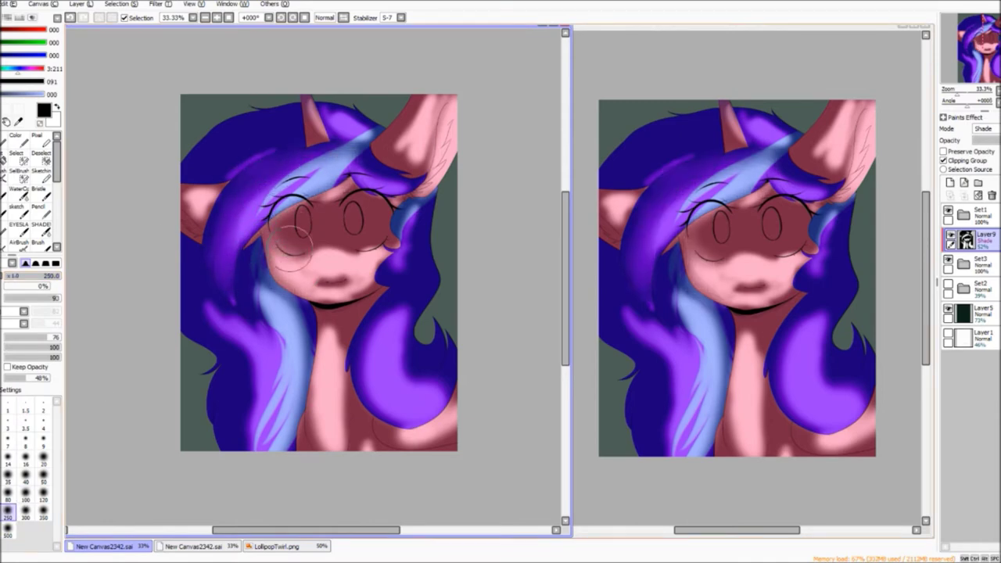
pyautogui.moveTo(377, 254)
pyautogui.mouseDown()
pyautogui.moveTo(366, 281)
pyautogui.moveTo(328, 285)
pyautogui.mouseUp()
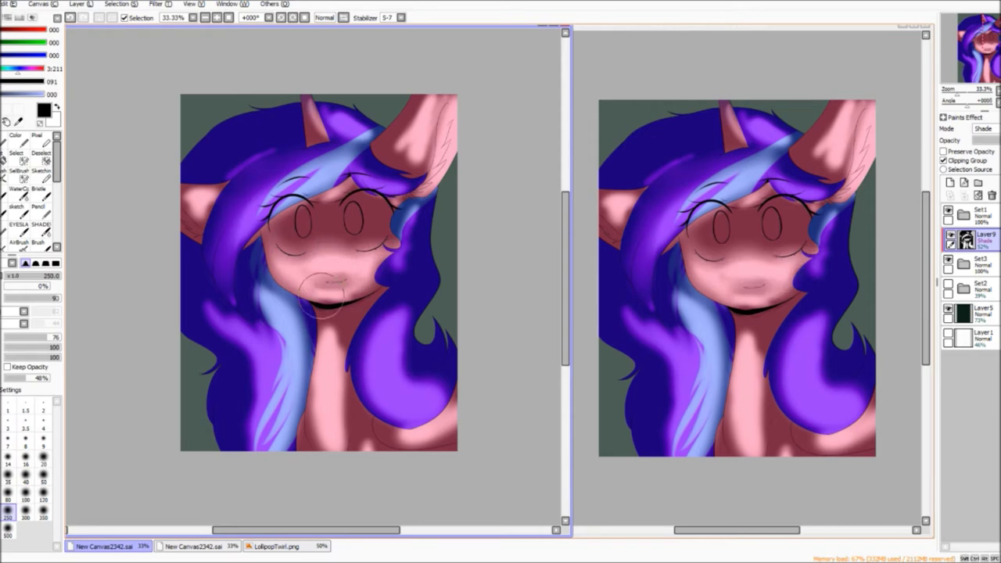
pyautogui.moveTo(317, 336)
pyautogui.mouseDown()
pyautogui.moveTo(344, 430)
pyautogui.moveTo(325, 330)
pyautogui.moveTo(333, 466)
pyautogui.moveTo(314, 365)
pyautogui.mouseUp()
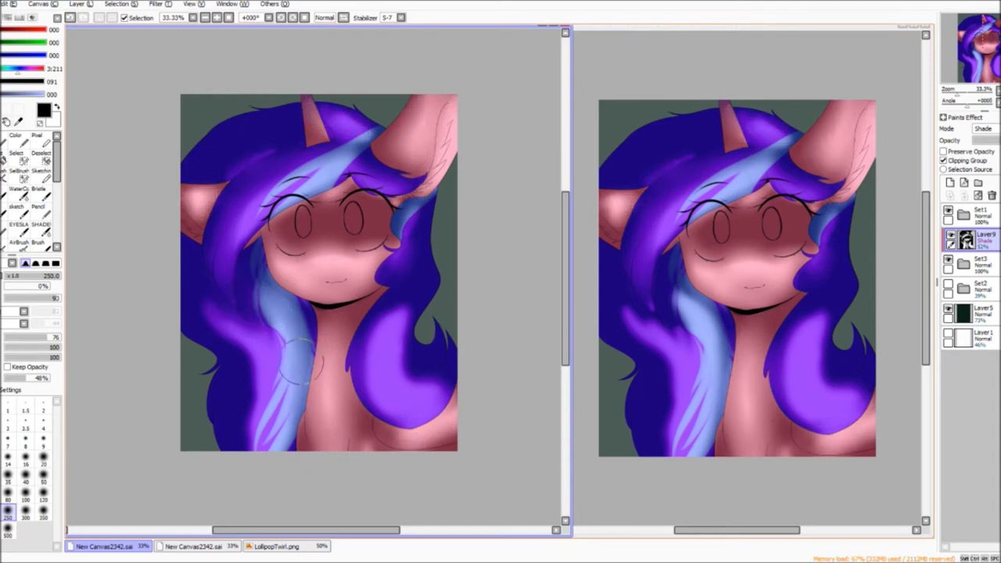
pyautogui.moveTo(217, 318); pyautogui.dragTo(230, 397)
pyautogui.moveTo(387, 308)
pyautogui.mouseDown()
pyautogui.moveTo(445, 365)
pyautogui.moveTo(370, 381)
pyautogui.mouseUp()
# Smooth the remaining broad mane shadows with a size 500 brush and lower the Shade layer's opacity to 32%.
pyautogui.click(8, 532)
pyautogui.press('Delete')
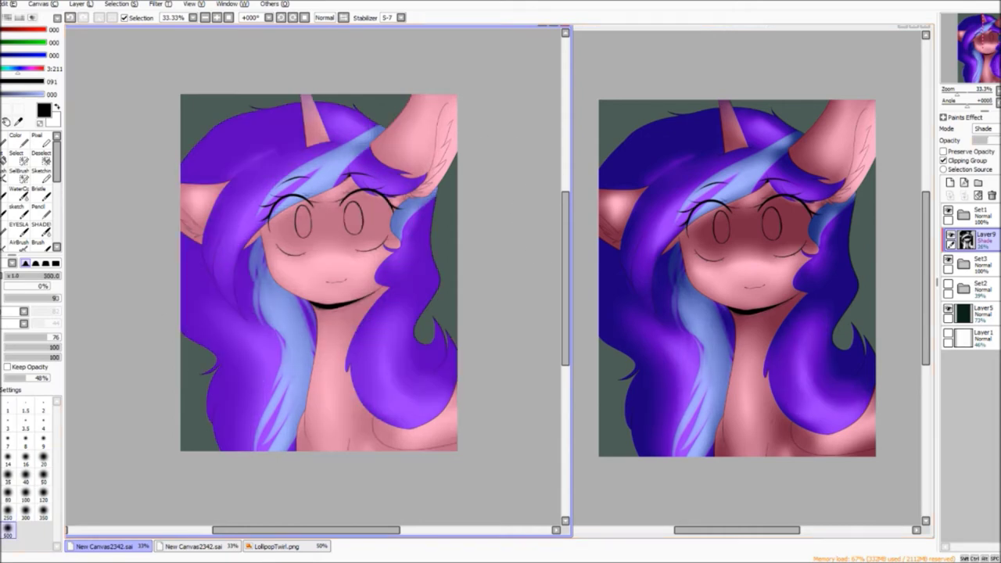
pyautogui.hotkey('ctrl', 'z')
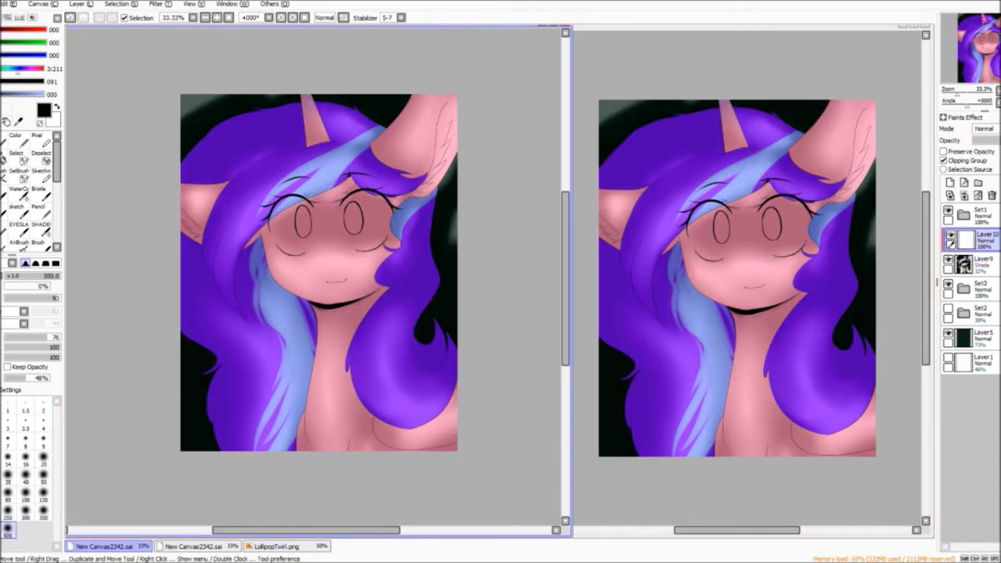
# Fill a new clipped layer with magenta and merge it with the shading layer set to Multiply.
pyautogui.hotkey('ctrl', 'shift', 'n')
pyautogui.moveTo(219, 117)
pyautogui.mouseDown()
pyautogui.moveTo(352, 180)
pyautogui.moveTo(480, 112)
pyautogui.moveTo(459, 251)
pyautogui.moveTo(184, 491)
pyautogui.moveTo(294, 482)
pyautogui.mouseUp()
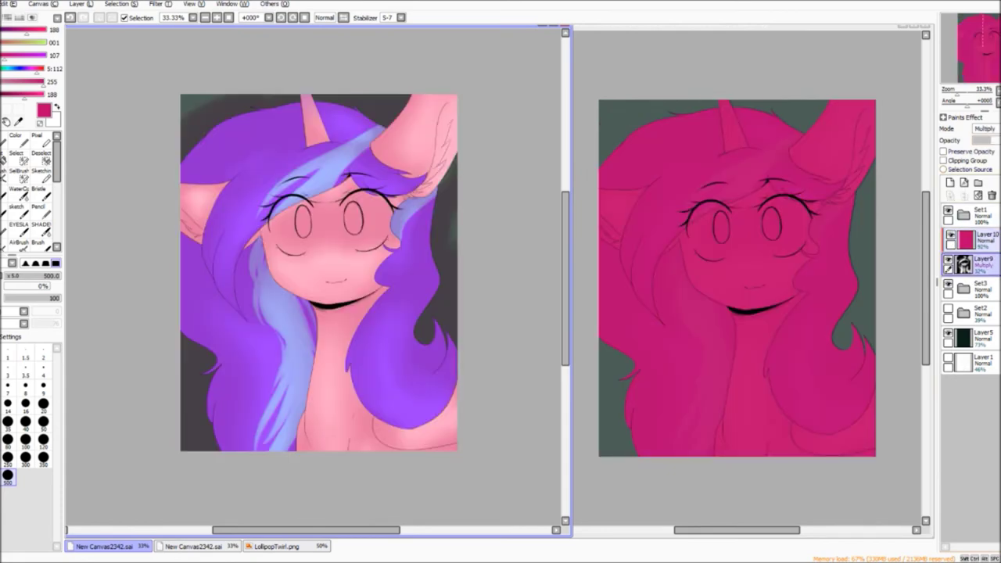
pyautogui.hotkey('ctrl', 'e')
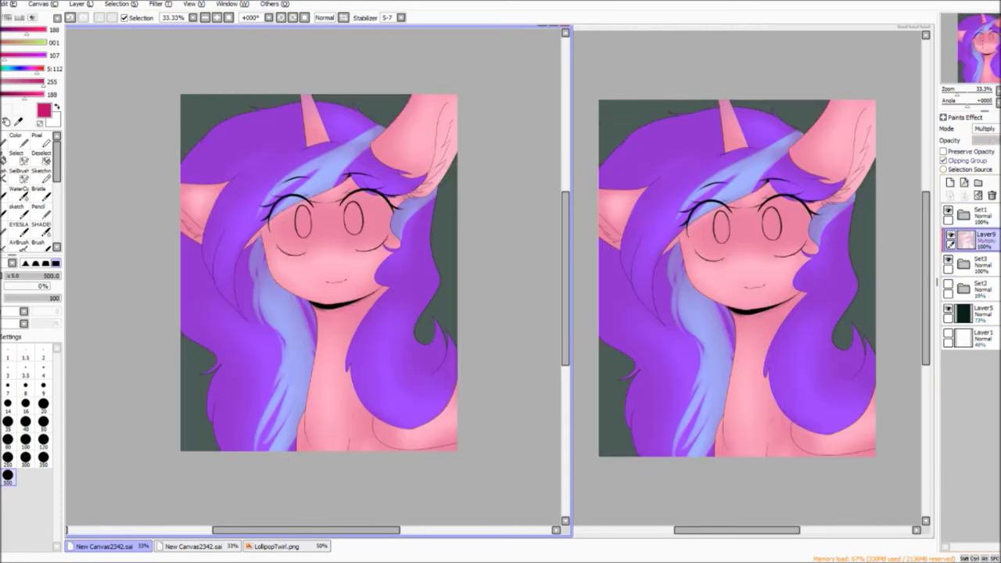
# Undo the layer merge and erase a lit patch from the shading along the nose bridge between the eyes.
pyautogui.press('b')
pyautogui.hotkey('ctrl', 'z')
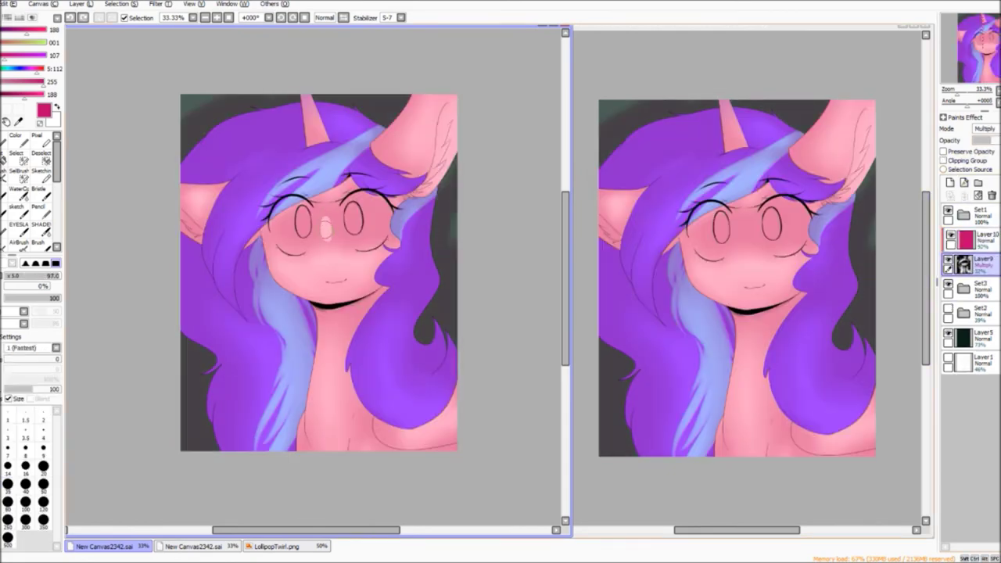
pyautogui.press('b')
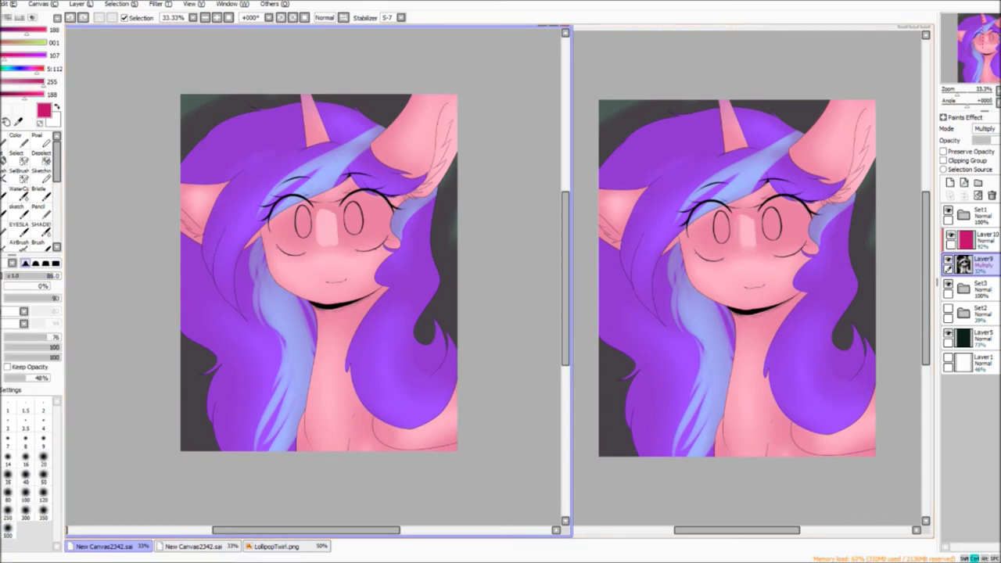
pyautogui.press('b')
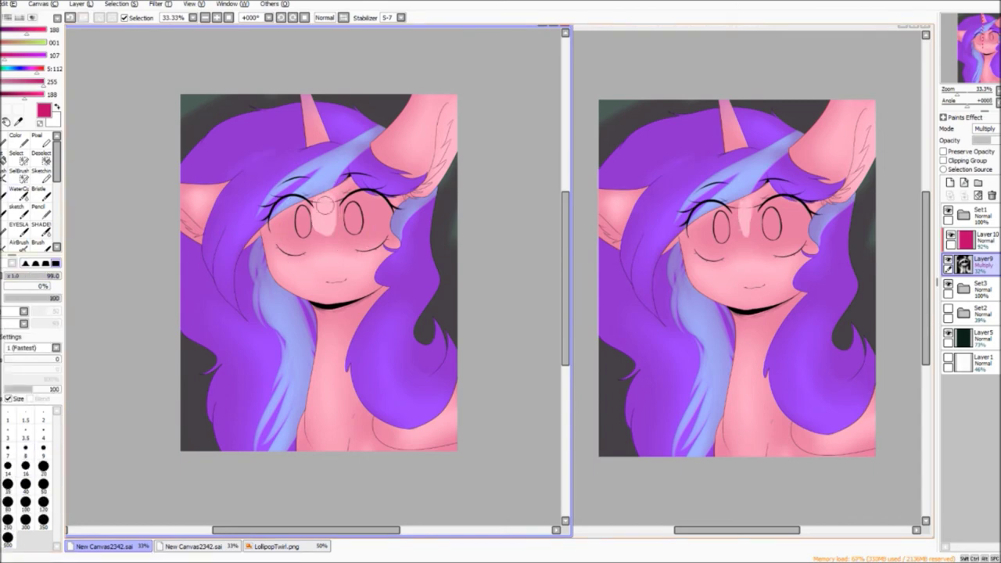
pyautogui.press('b')
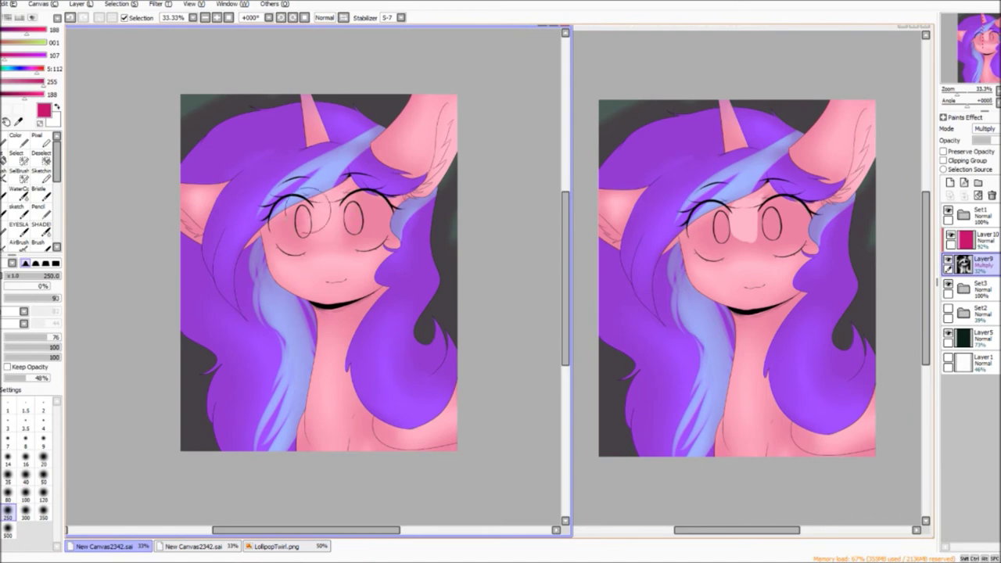
# Soften the nose bridge highlight and merge the magenta layer with the Multiply shading layer again.
pyautogui.hotkey('ctrl', 'z')
pyautogui.hotkey('ctrl', 'z')
pyautogui.hotkey('ctrl', 'z')
pyautogui.hotkey('ctrl', 'z')
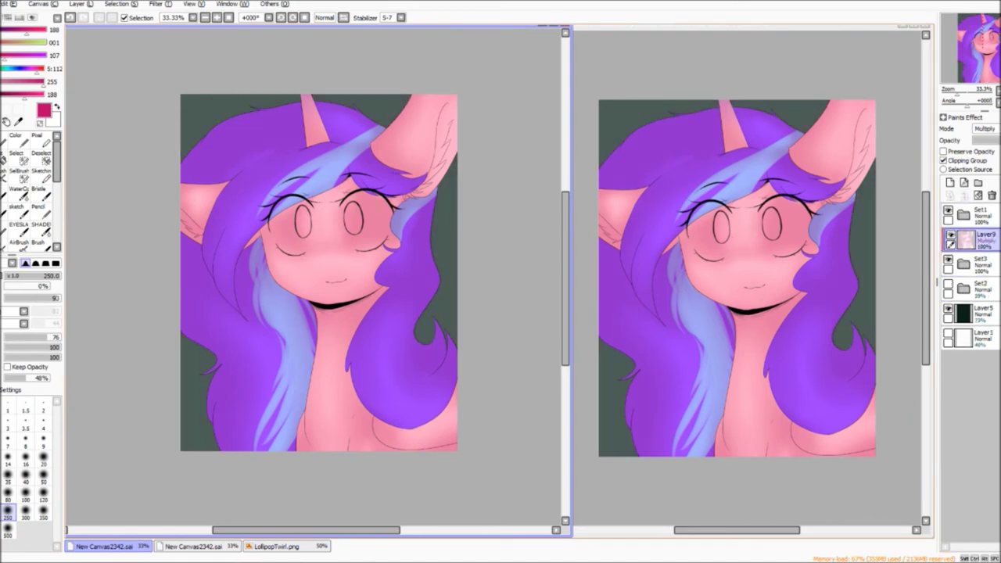
# Set the Multiply layer to 67% opacity and the dark background layer to 100%, and add a new layer in the Set3 folder.
pyautogui.hotkey('ctrl', 'z')
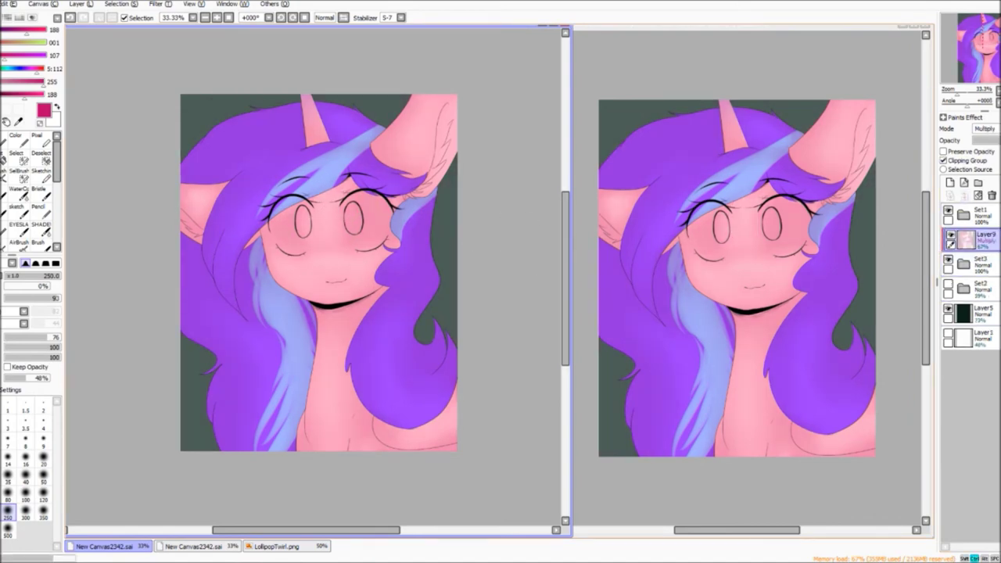
pyautogui.hotkey('ctrl', 'z')
pyautogui.hotkey('ctrl', 'z')
pyautogui.hotkey('ctrl', 'z')
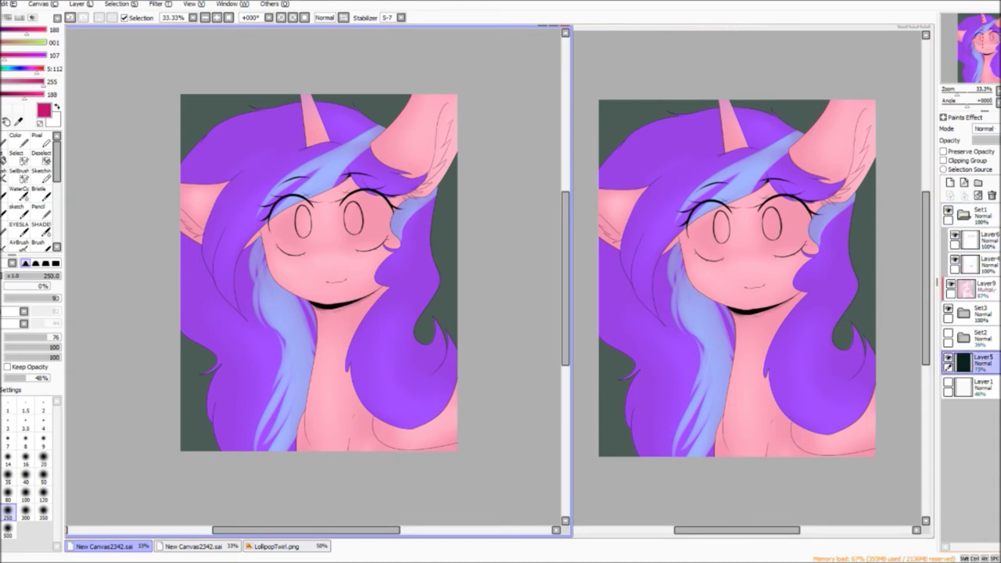
pyautogui.hotkey('ctrl', 'y')
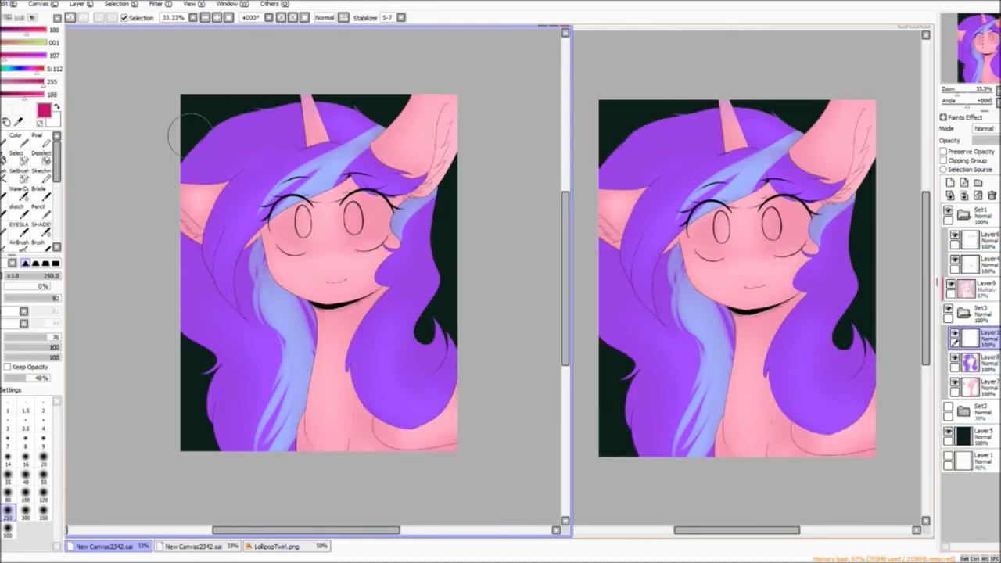
# Paint the white of the eye beside the blue side strand light gray and move its layer below the mane layer.
pyautogui.scroll(4, 355, 215)
pyautogui.press('e')
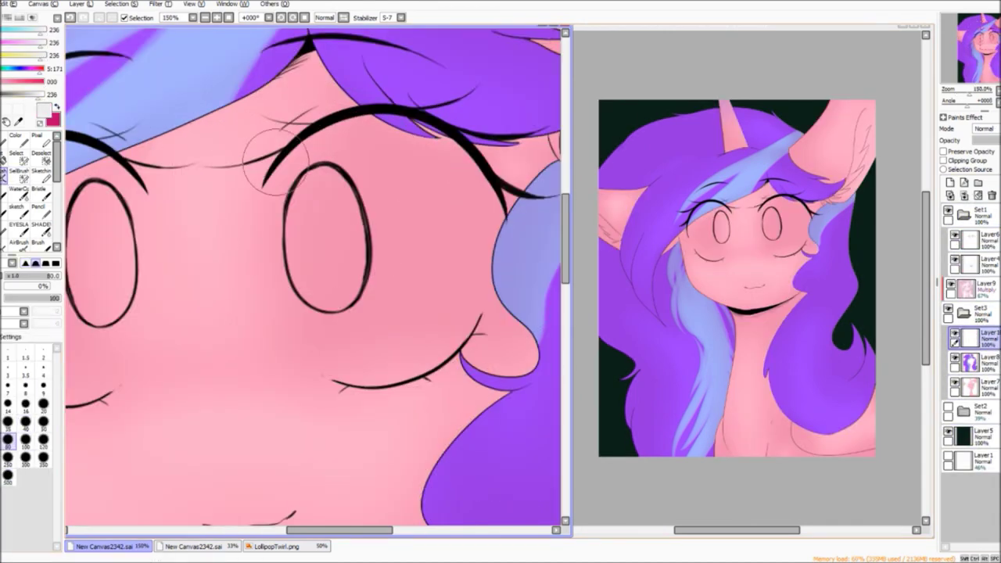
pyautogui.moveTo(275, 160); pyautogui.dragTo(286, 336)
pyautogui.moveTo(270, 141); pyautogui.dragTo(336, 367)
pyautogui.hotkey('ctrl', 'z')
pyautogui.moveTo(309, 137)
pyautogui.mouseDown()
pyautogui.moveTo(297, 297)
pyautogui.moveTo(326, 312)
pyautogui.moveTo(363, 360)
pyautogui.moveTo(426, 353)
pyautogui.moveTo(473, 313)
pyautogui.moveTo(477, 221)
pyautogui.moveTo(478, 328)
pyautogui.mouseUp()
pyautogui.moveTo(311, 179)
pyautogui.mouseDown()
pyautogui.moveTo(458, 196)
pyautogui.moveTo(319, 224)
pyautogui.moveTo(397, 334)
pyautogui.mouseUp()
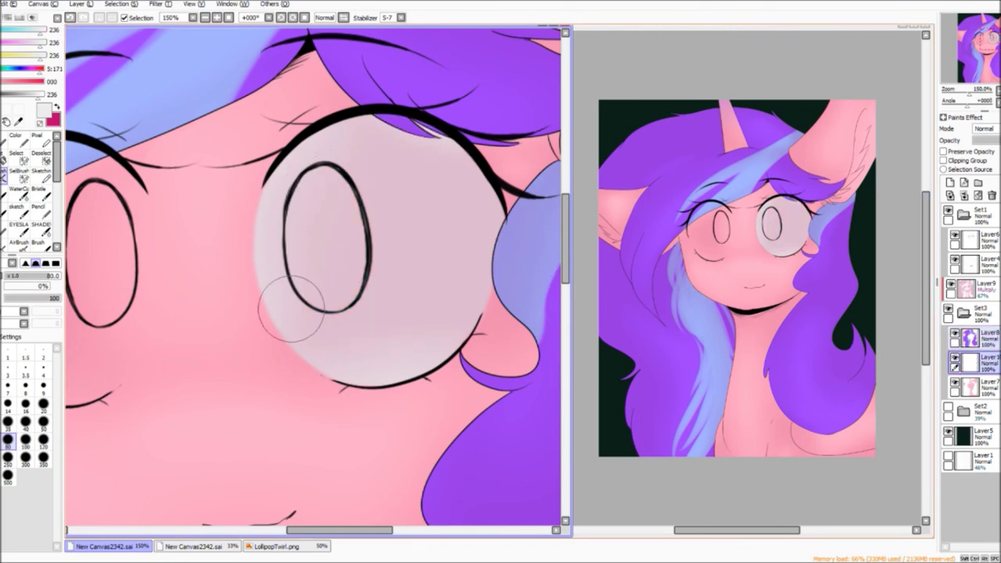
pyautogui.press('b')
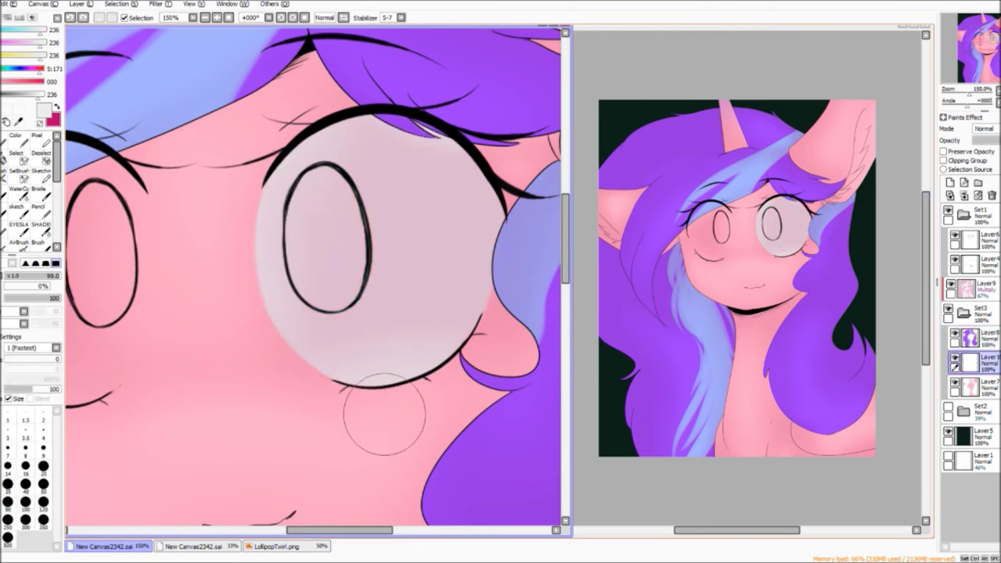
# Outline and fill the white of the other eye, under the blue forelock, with the same light gray.
pyautogui.scroll(-6, 397, 447)
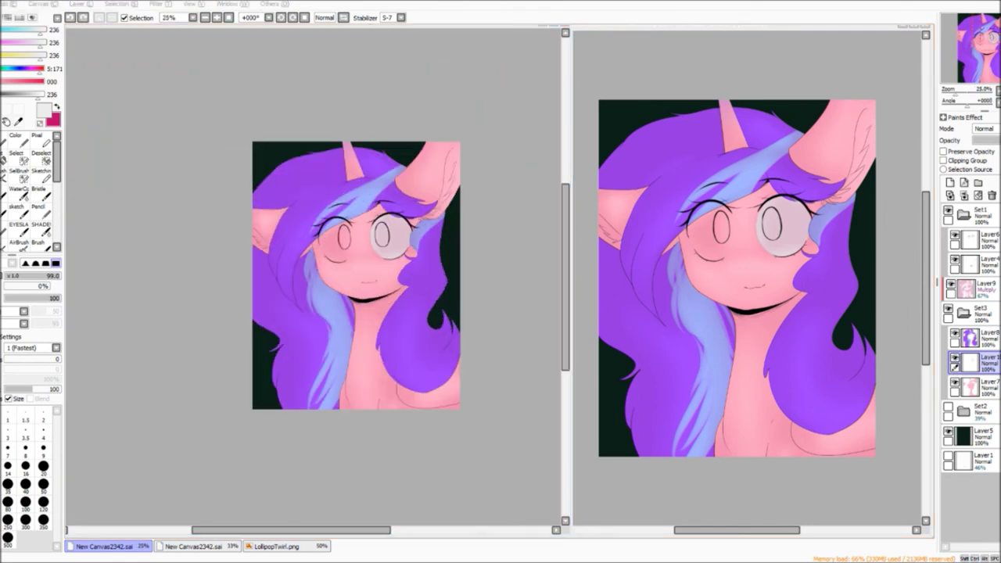
pyautogui.scroll(4, 385, 269)
pyautogui.press('n')
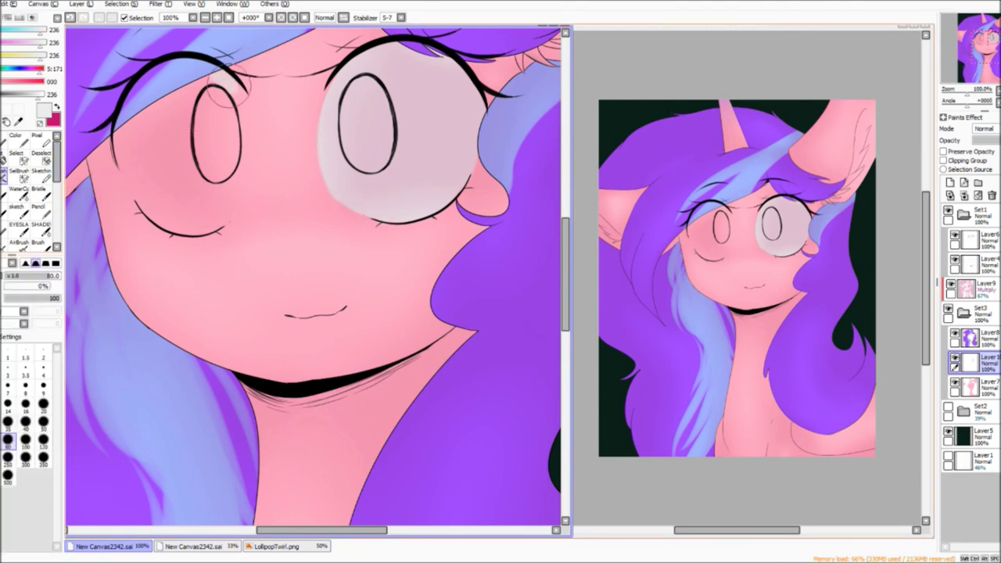
pyautogui.moveTo(222, 93)
pyautogui.mouseDown()
pyautogui.moveTo(242, 137)
pyautogui.moveTo(219, 215)
pyautogui.mouseUp()
pyautogui.moveTo(123, 122)
pyautogui.mouseDown()
pyautogui.moveTo(134, 170)
pyautogui.moveTo(173, 217)
pyautogui.mouseUp()
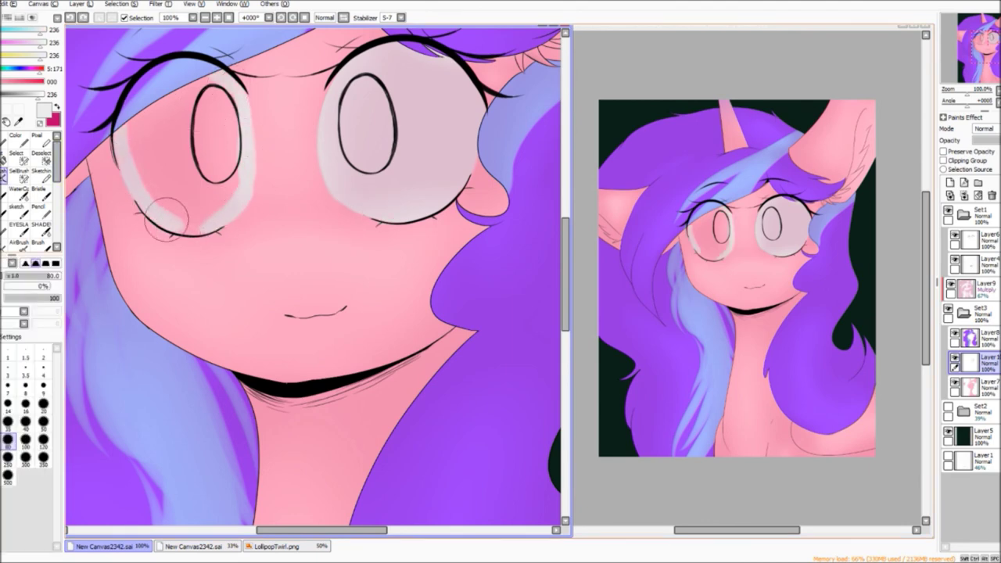
pyautogui.moveTo(153, 94)
pyautogui.mouseDown()
pyautogui.moveTo(162, 147)
pyautogui.moveTo(212, 143)
pyautogui.mouseUp()
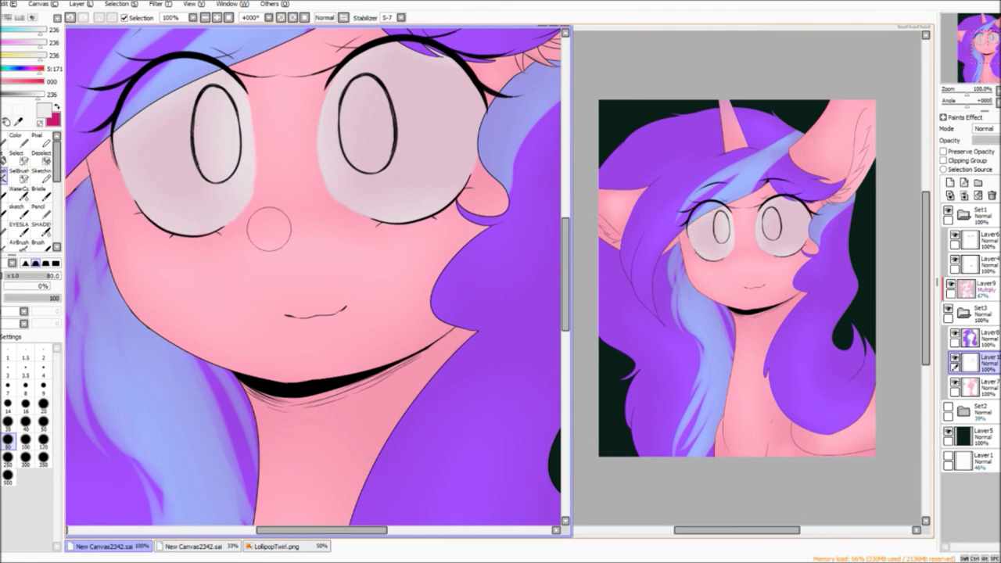
# Move the Multiply layer into the Set3 folder and group the color layers beneath it in a new subfolder.
pyautogui.click(978, 194)
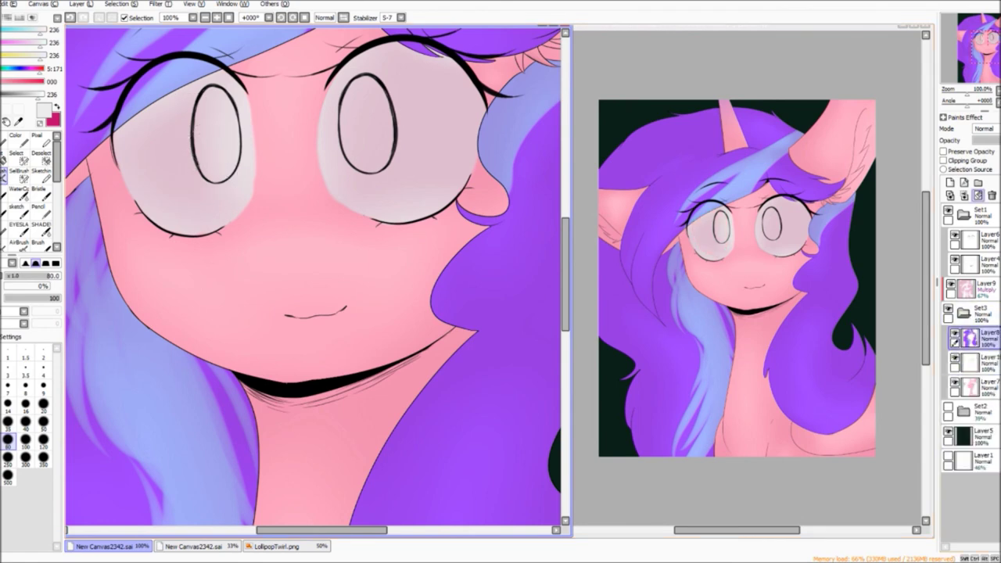
pyautogui.moveTo(970, 289); pyautogui.dragTo(970, 313)
pyautogui.moveTo(970, 363); pyautogui.dragTo(970, 313)
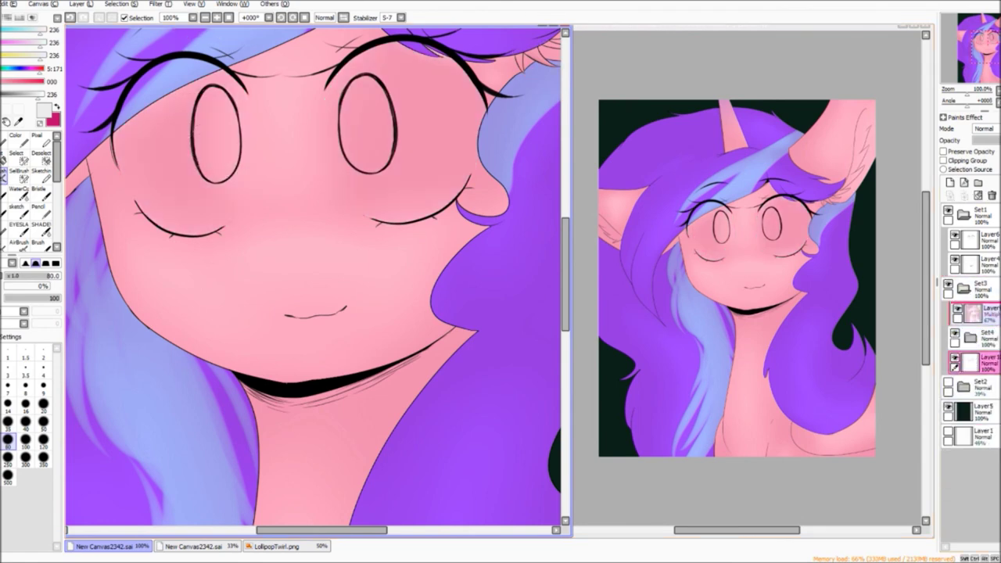